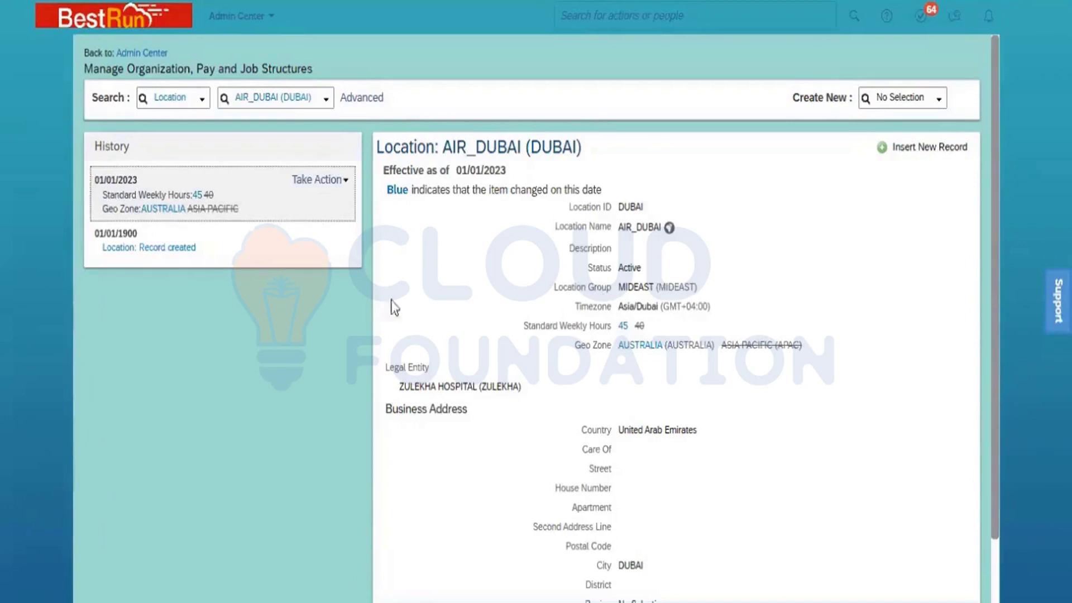
Open the 01/01/2023 record of AIR_DUBAI for correction, review its editable fields, and leave it without saving
left_click(343, 181)
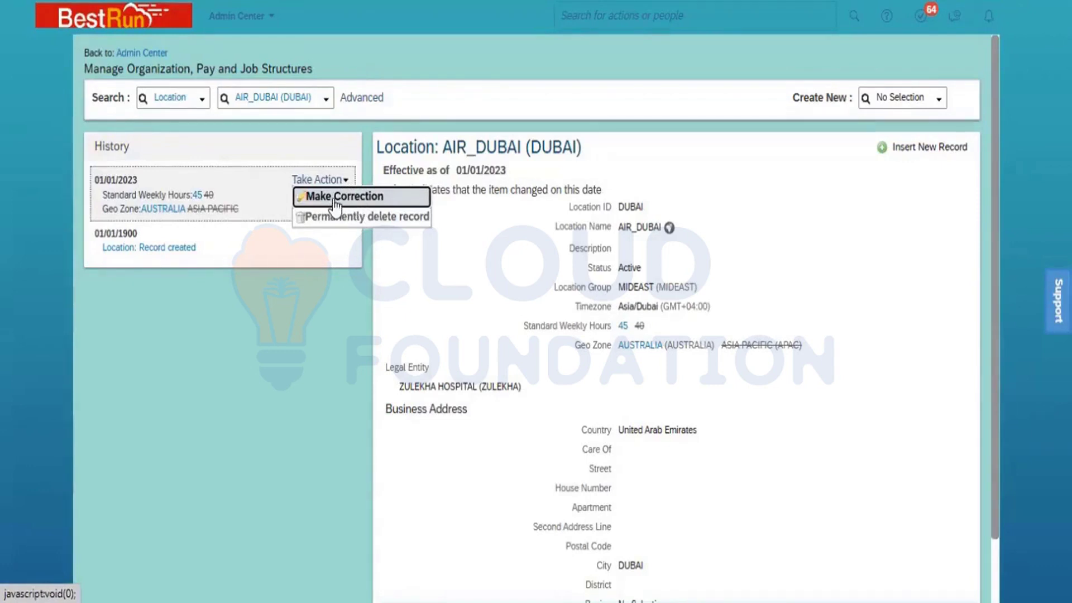
left_click(333, 199)
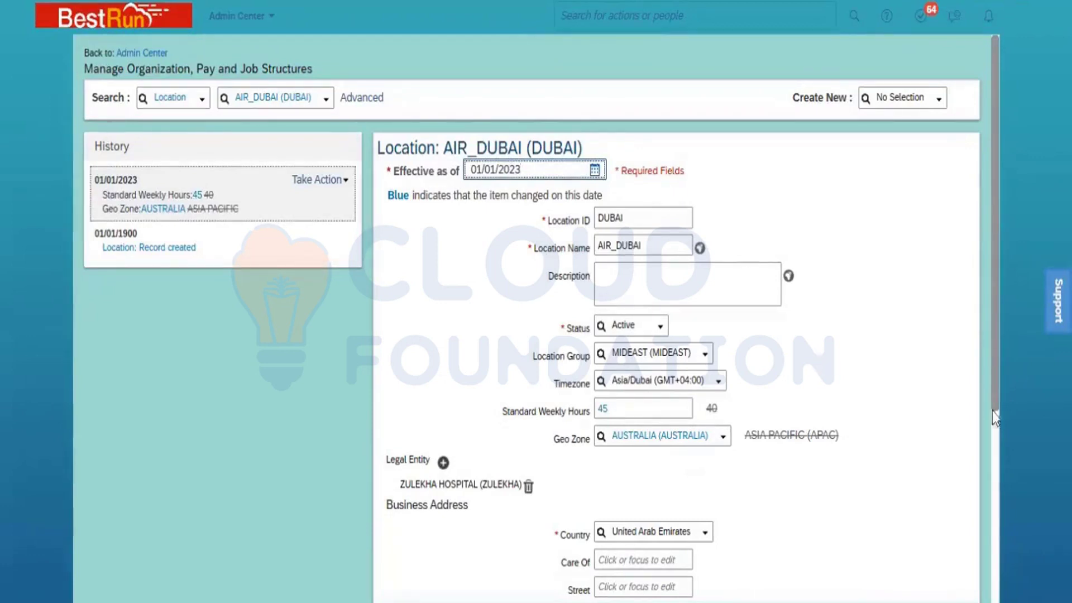
left_click(994, 503)
left_click(970, 558)
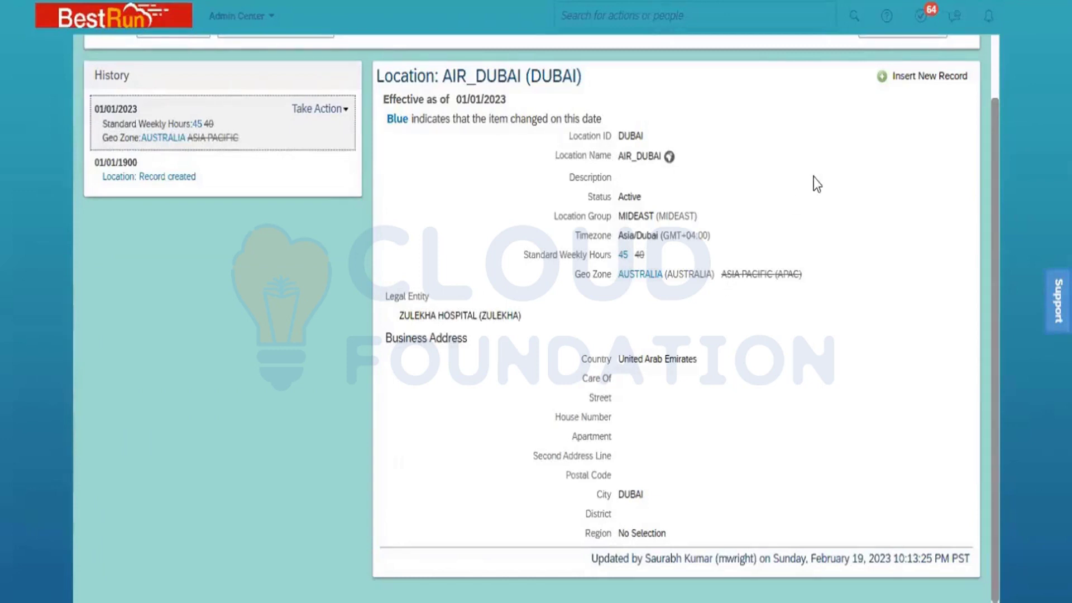
Check the effective-date prompt for inserting a new AIR_DUBAI record, cancel it, and display the 01/01/1900 history entry
left_click(926, 79)
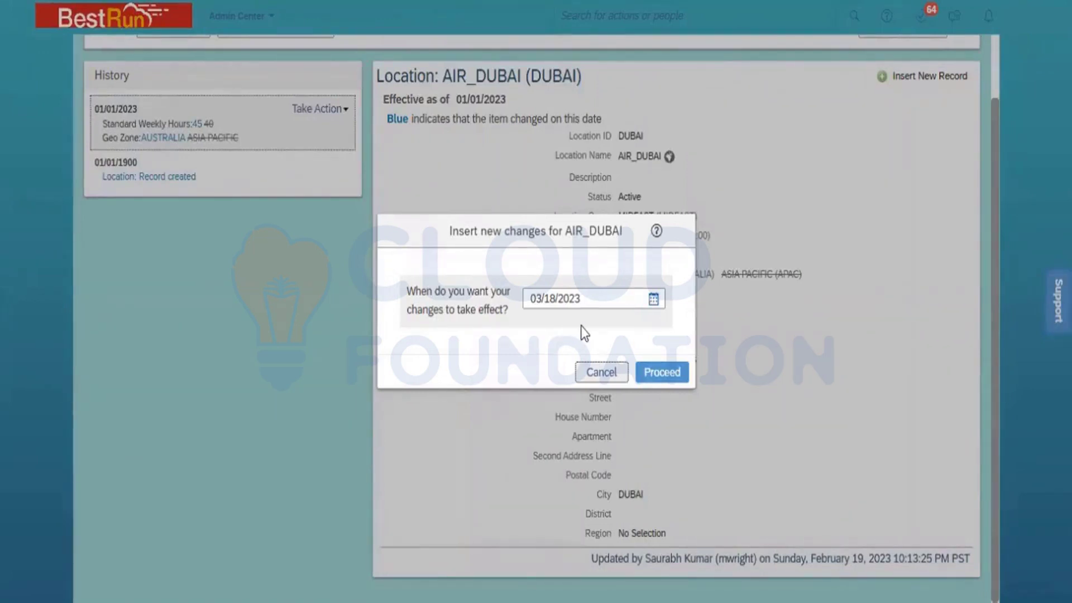
left_click(608, 372)
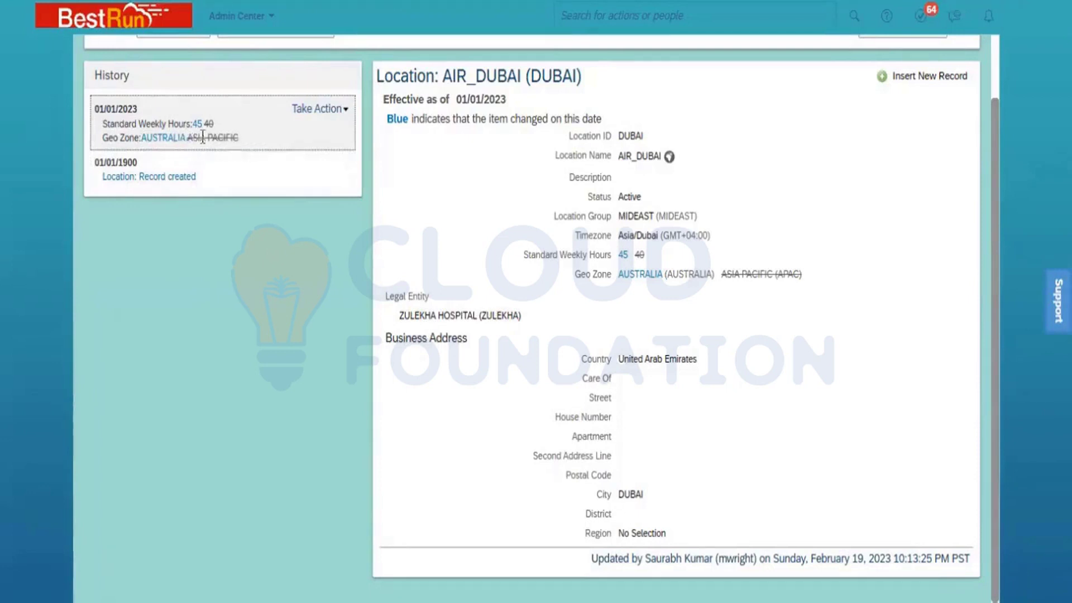
left_click(210, 184)
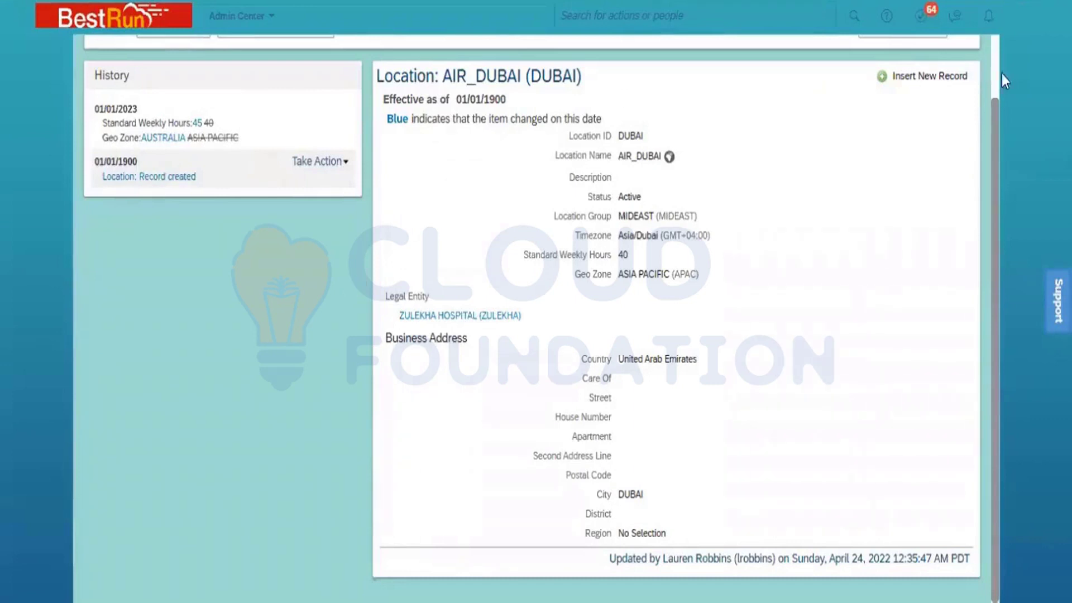
Look up the Location Group Africa (Africa) and view the actions available for its history record
scroll(996, 64, "up", 2)
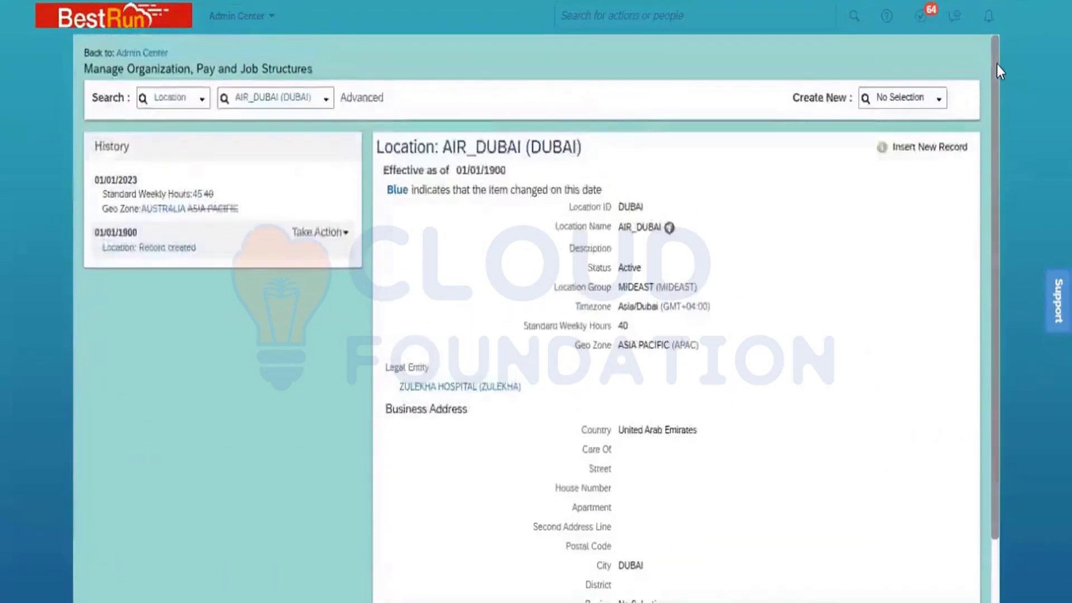
left_click(205, 101)
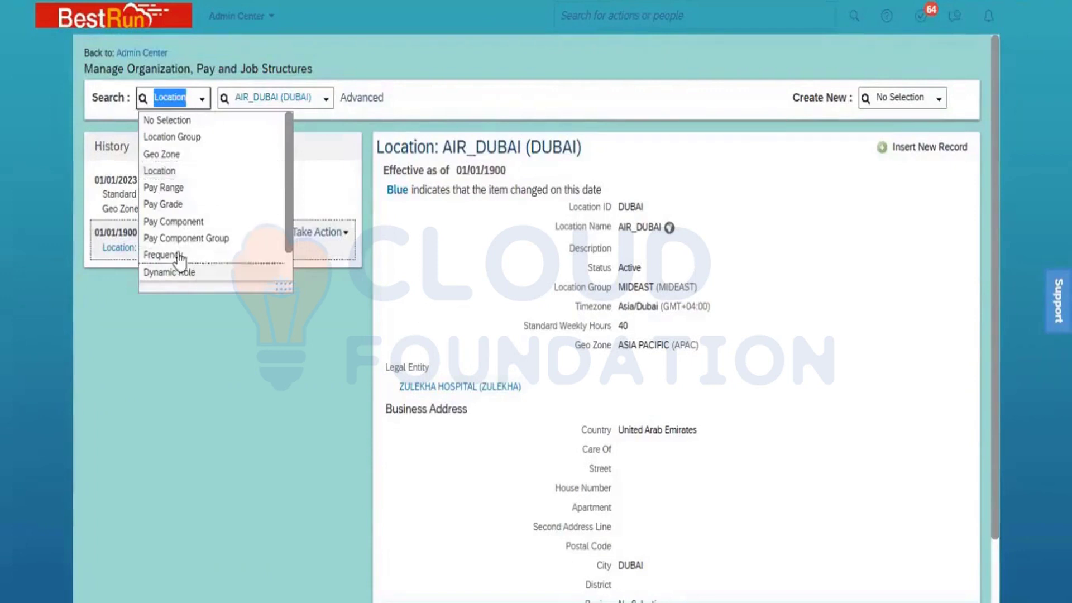
left_click(195, 137)
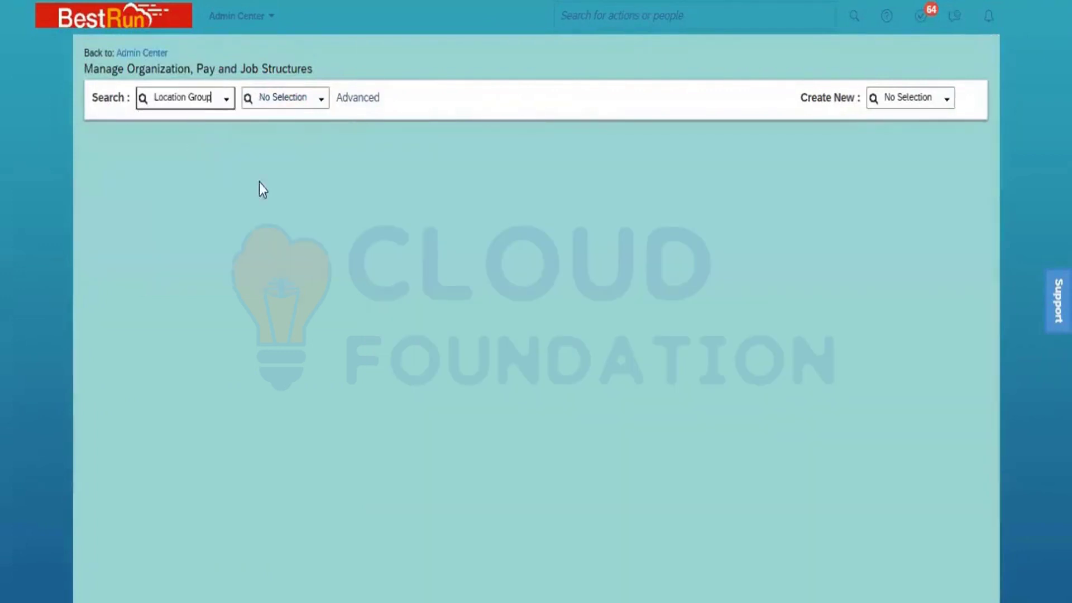
left_click(322, 104)
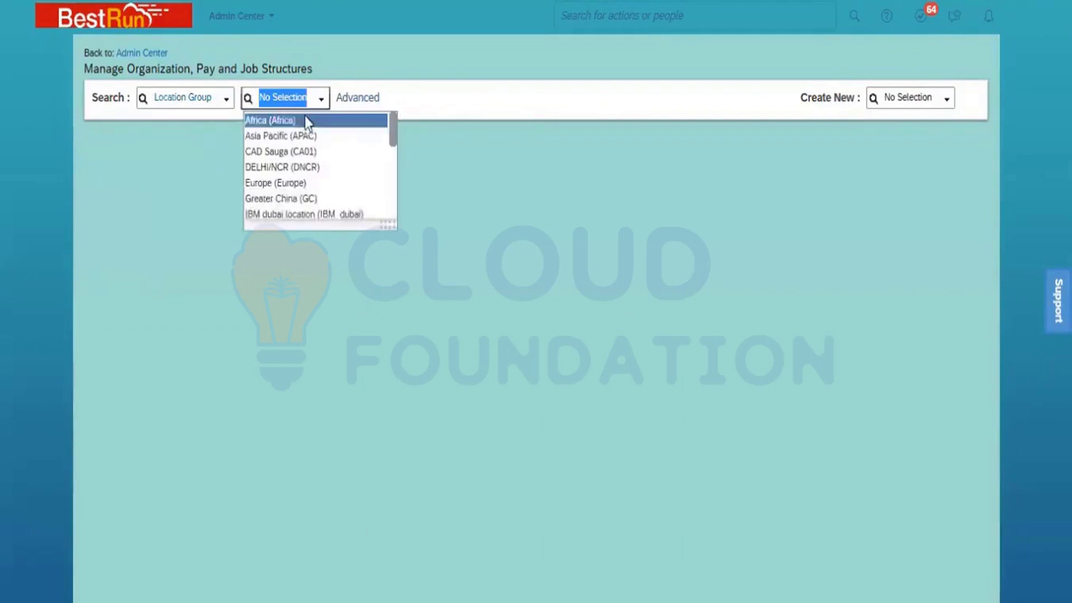
left_click(313, 116)
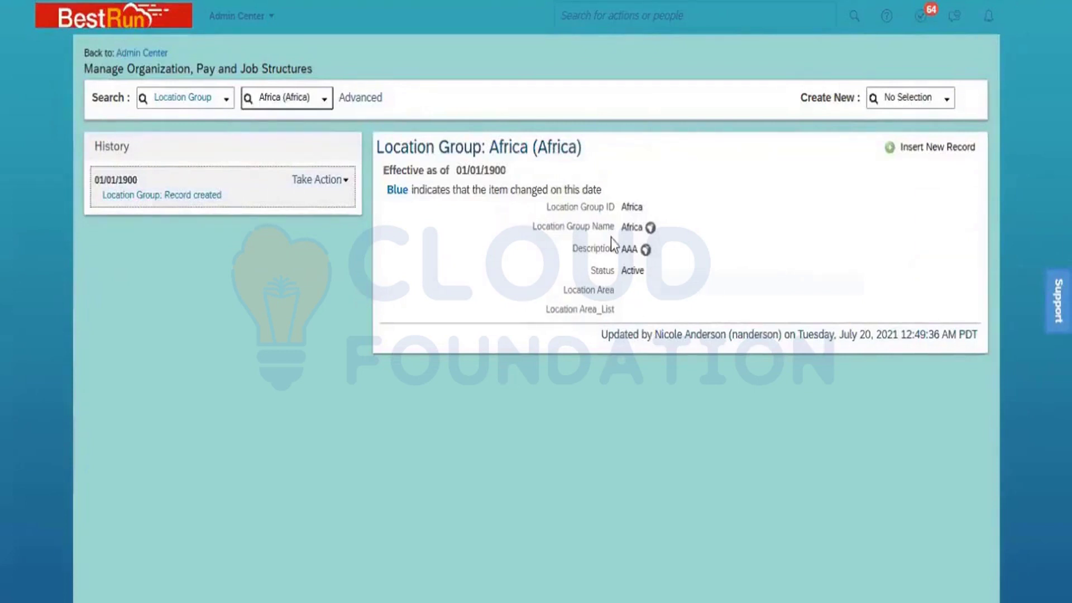
left_click(327, 180)
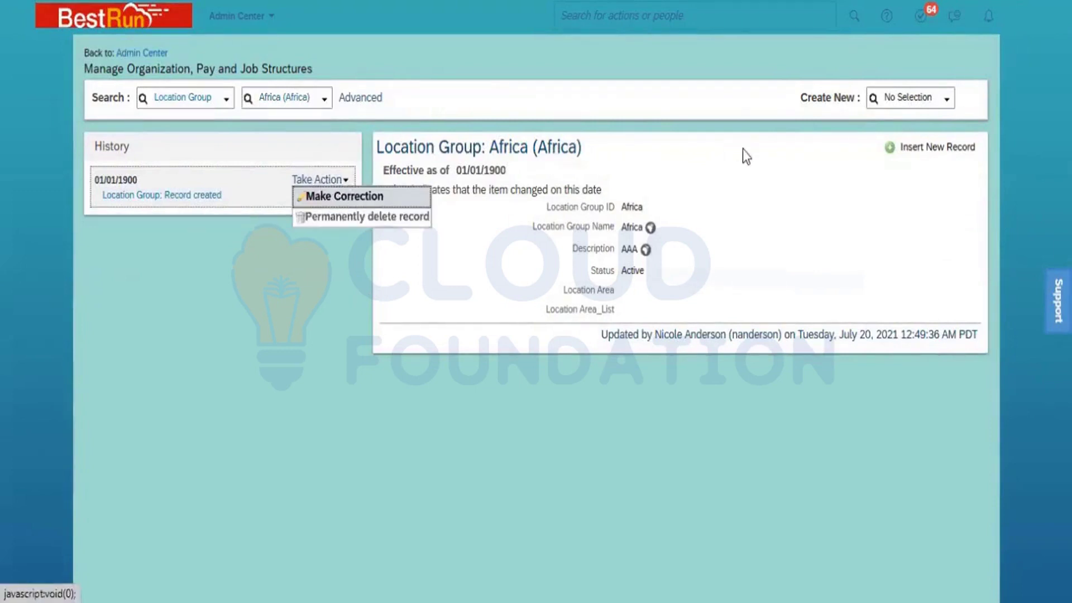
left_click(909, 149)
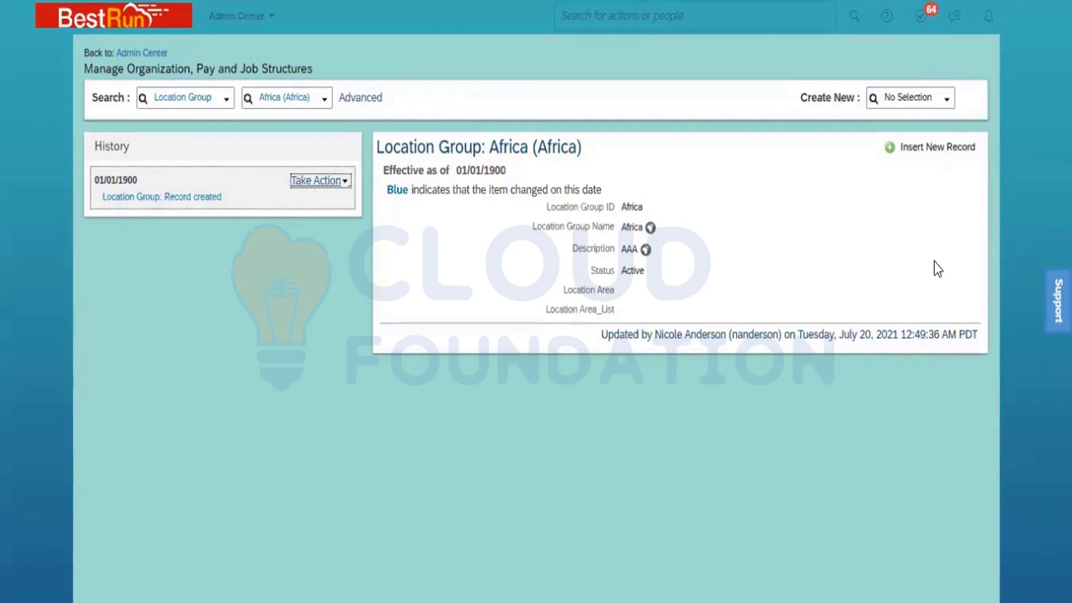
Start a new Location record and set its effective date to 01/01/1900
left_click(950, 100)
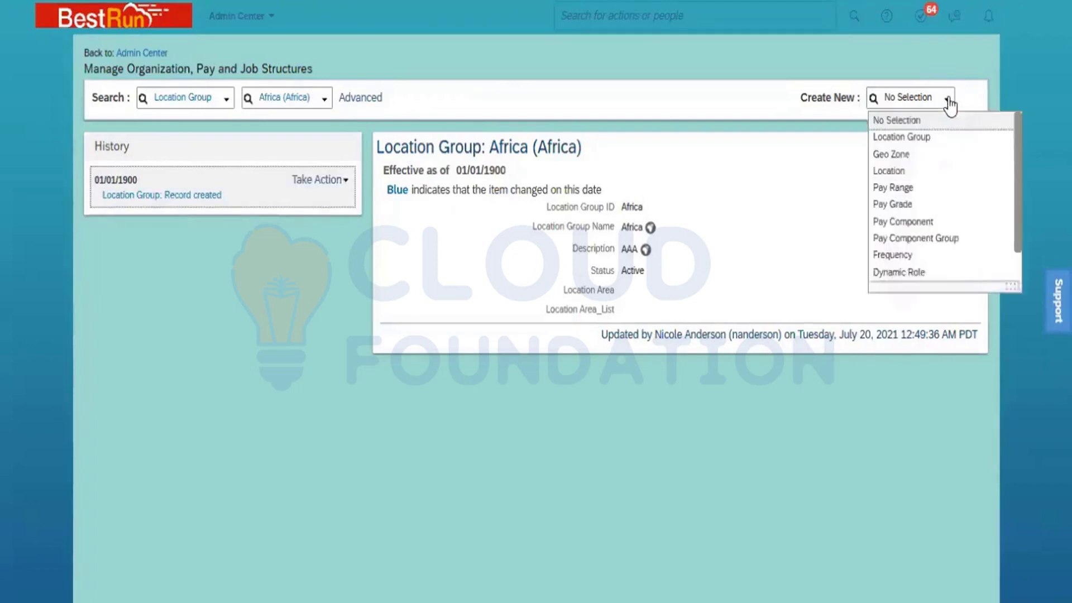
left_click(907, 173)
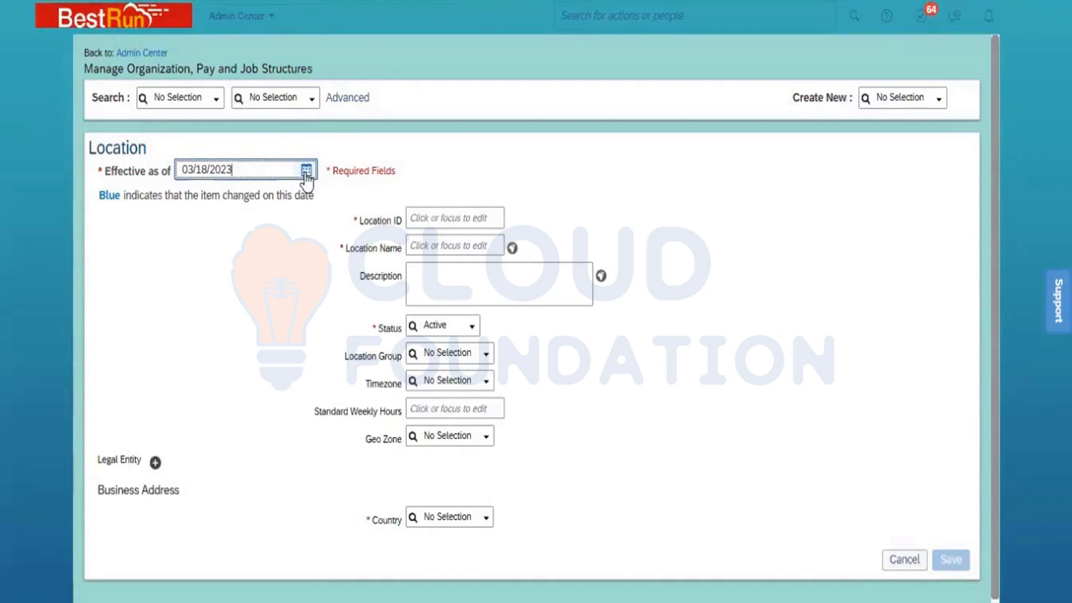
left_click(306, 170)
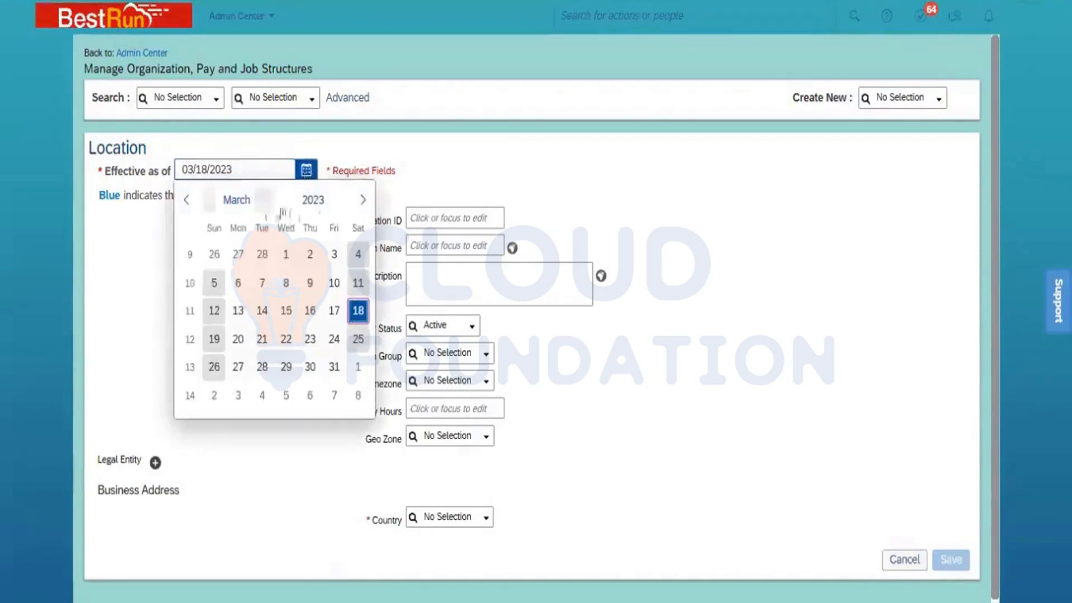
left_click(311, 204)
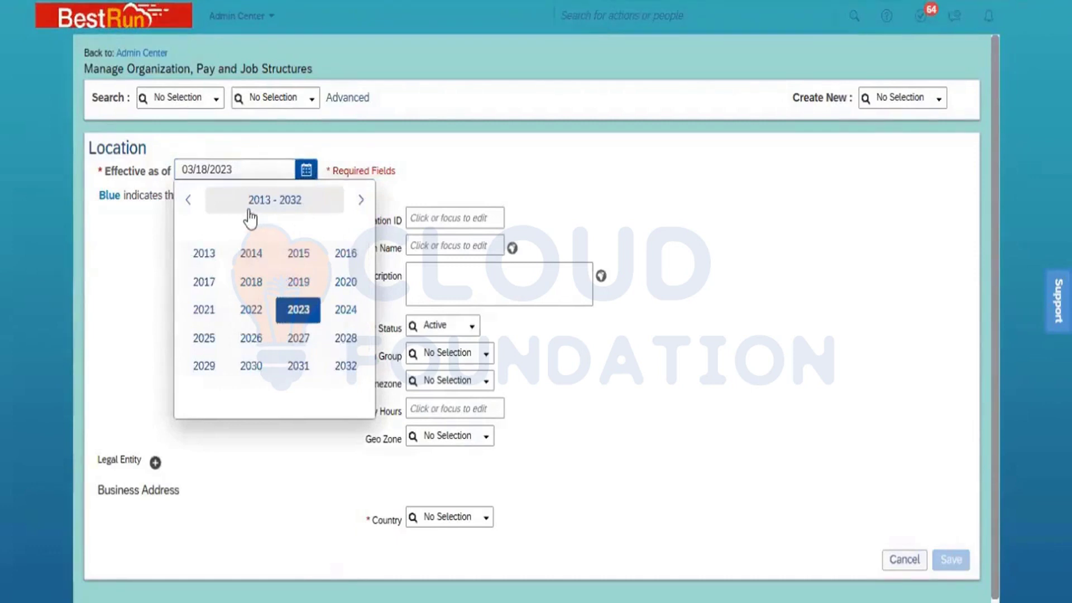
left_click(188, 201)
left_click(188, 201)
left_click(188, 201)
left_click(188, 201)
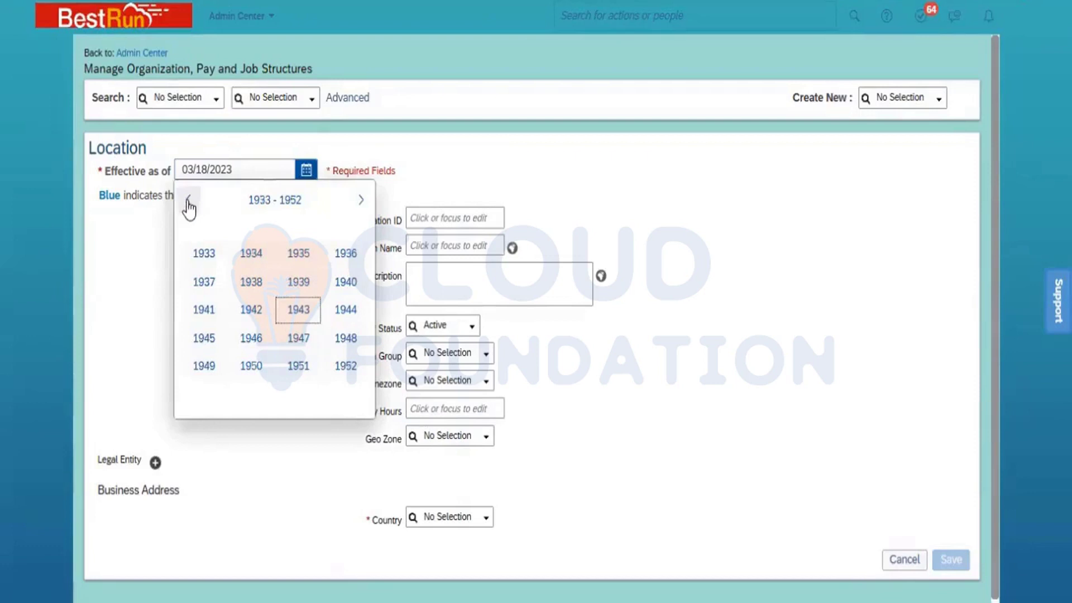
left_click(188, 201)
left_click(188, 201)
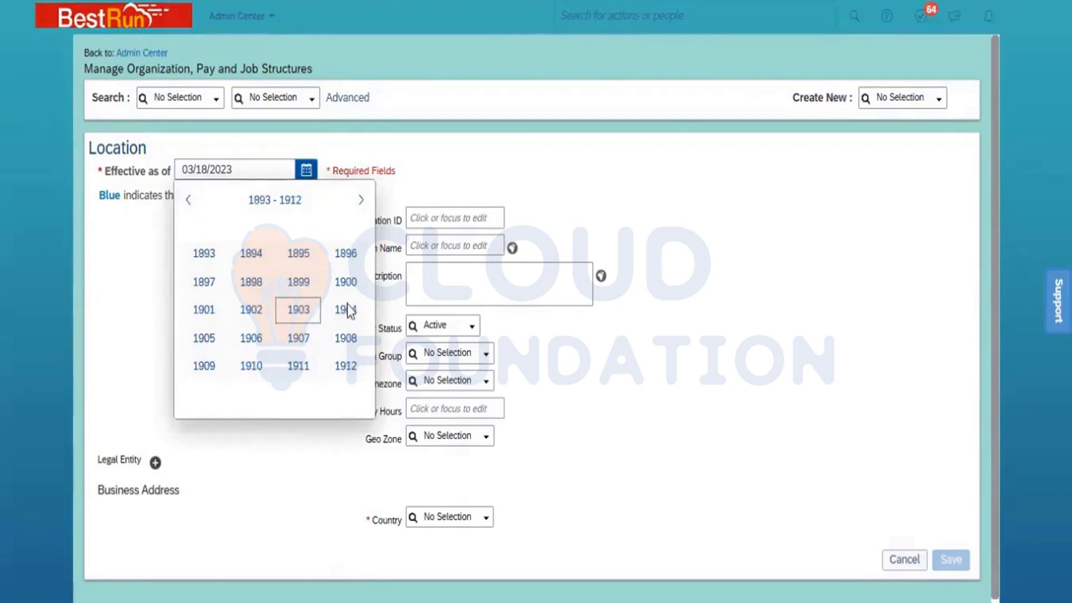
left_click(352, 284)
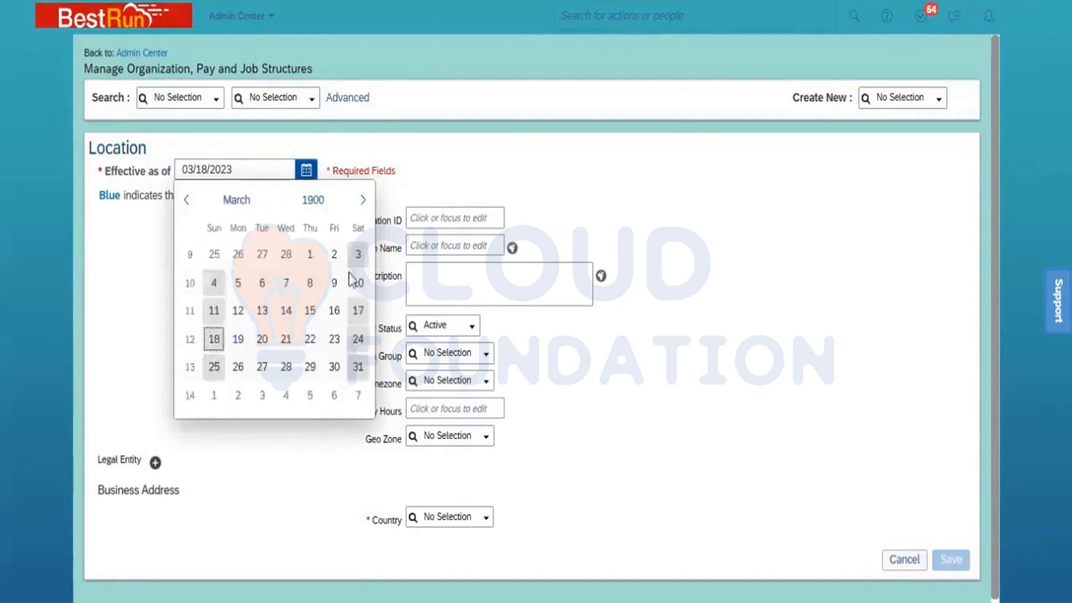
left_click(252, 200)
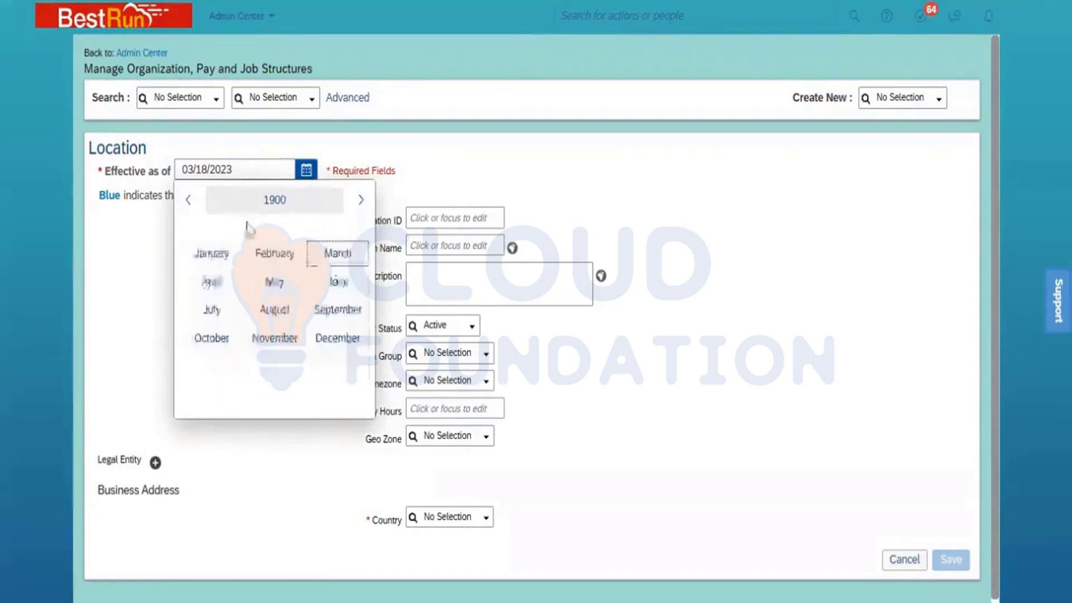
left_click(229, 253)
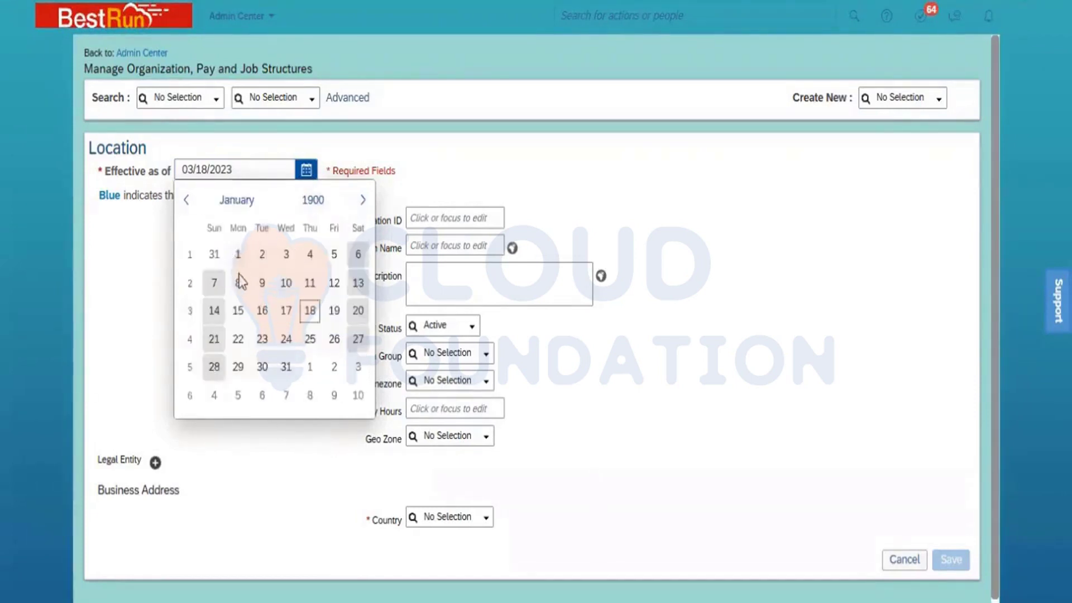
left_click(243, 259)
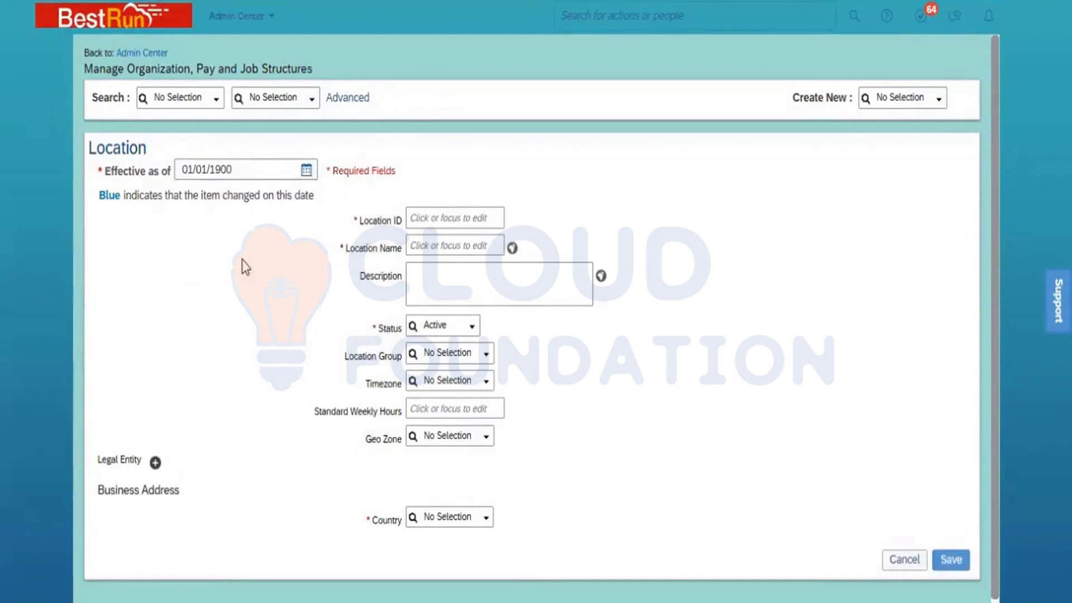
Enter Loc_Jaipur_Raj_PMI as the Location ID of the new location
left_click(454, 223)
type("Loc")
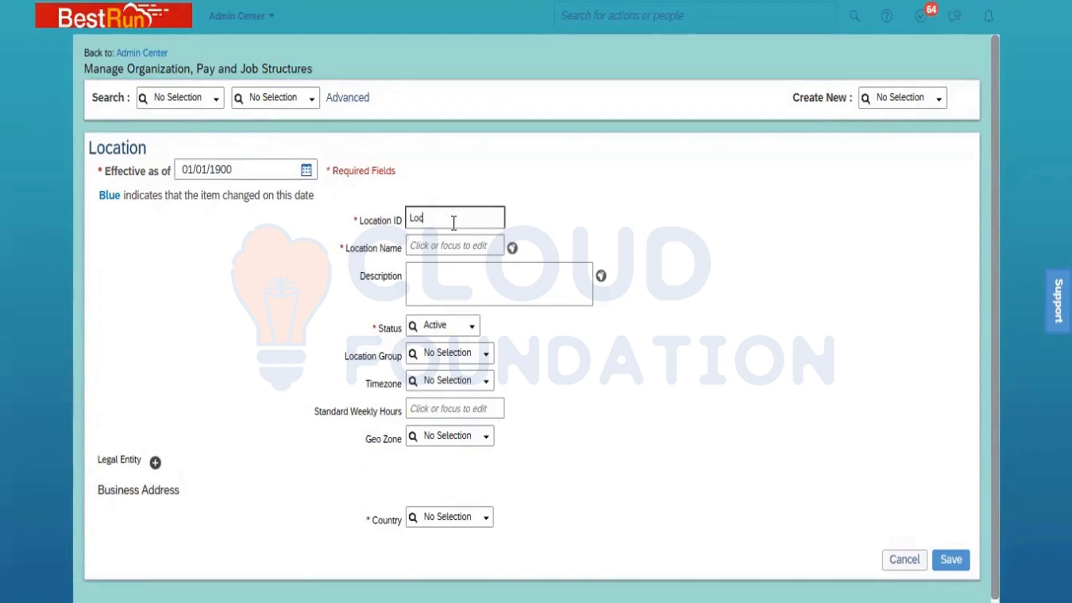
type("_")
type("Jaipur")
type("T")
key("BackSpace")
type("Raj_PMI")
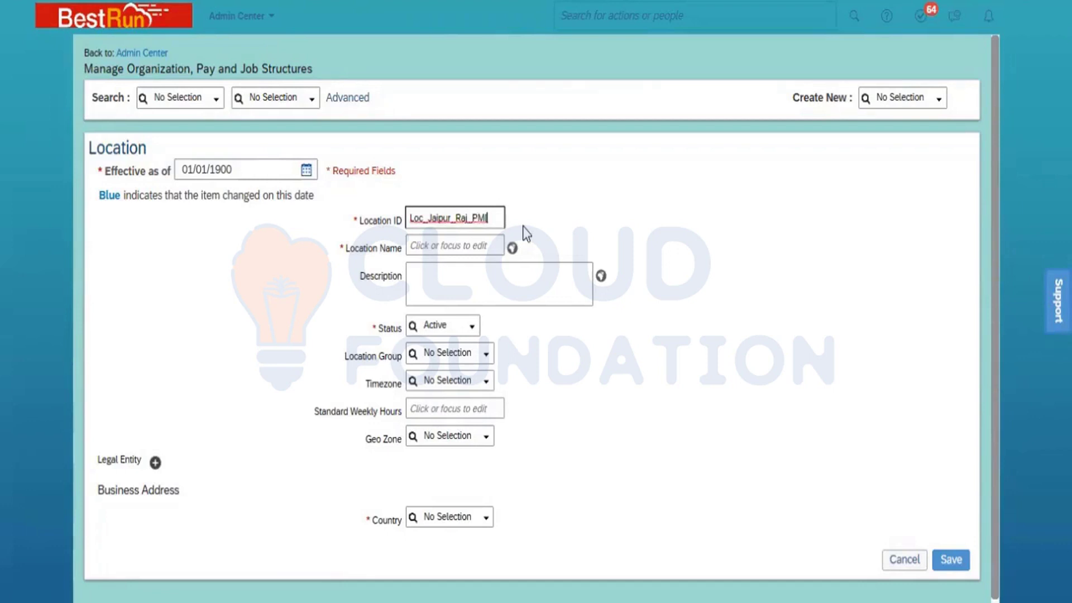
Copy the Location ID Loc_Jaipur_Raj_PMI into the Location Name
key("ctrl+a")
key("ctrl+c")
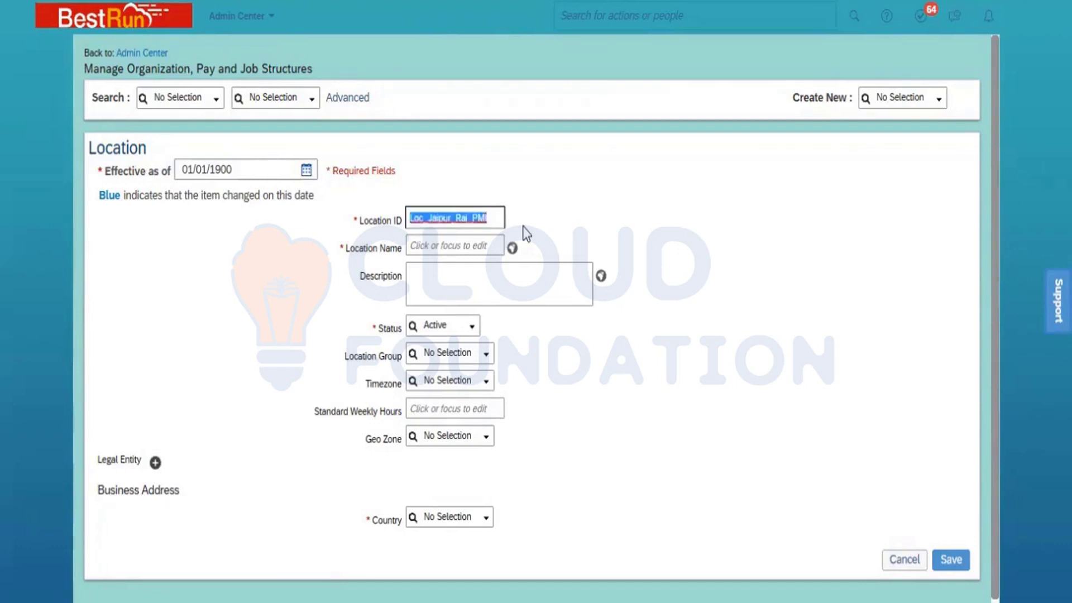
left_click(447, 251)
key("ctrl+v")
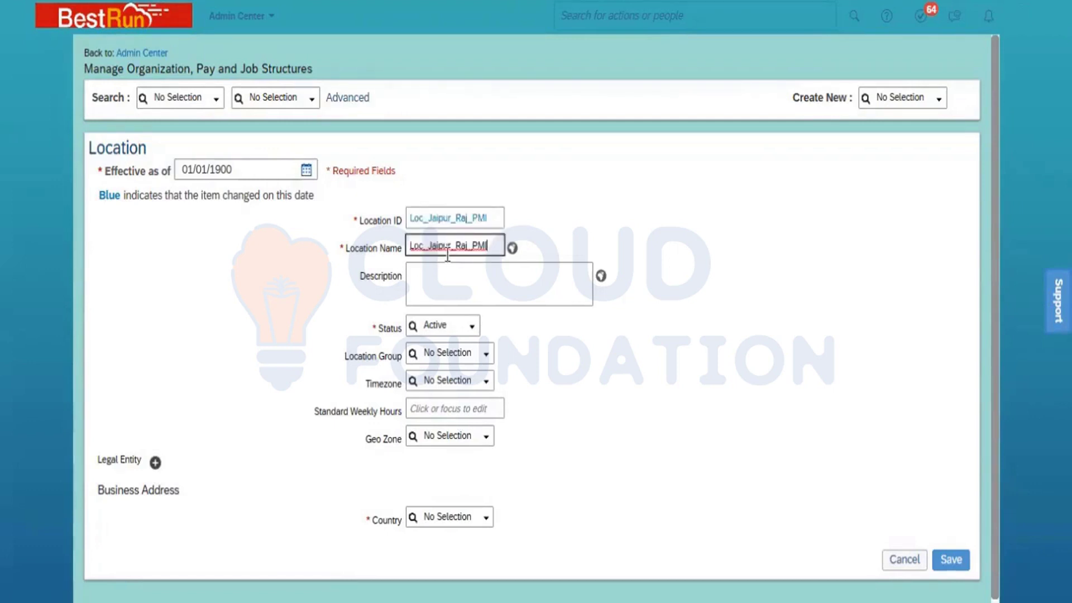
View the translation fields for the Location Name and close them without entering any translation
left_click(512, 250)
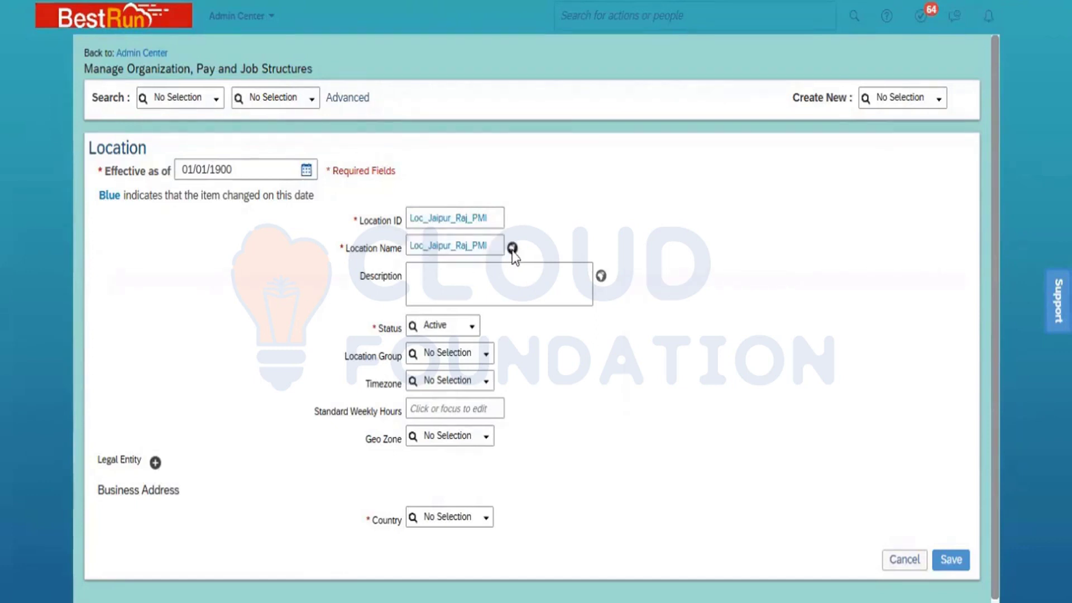
left_click(512, 248)
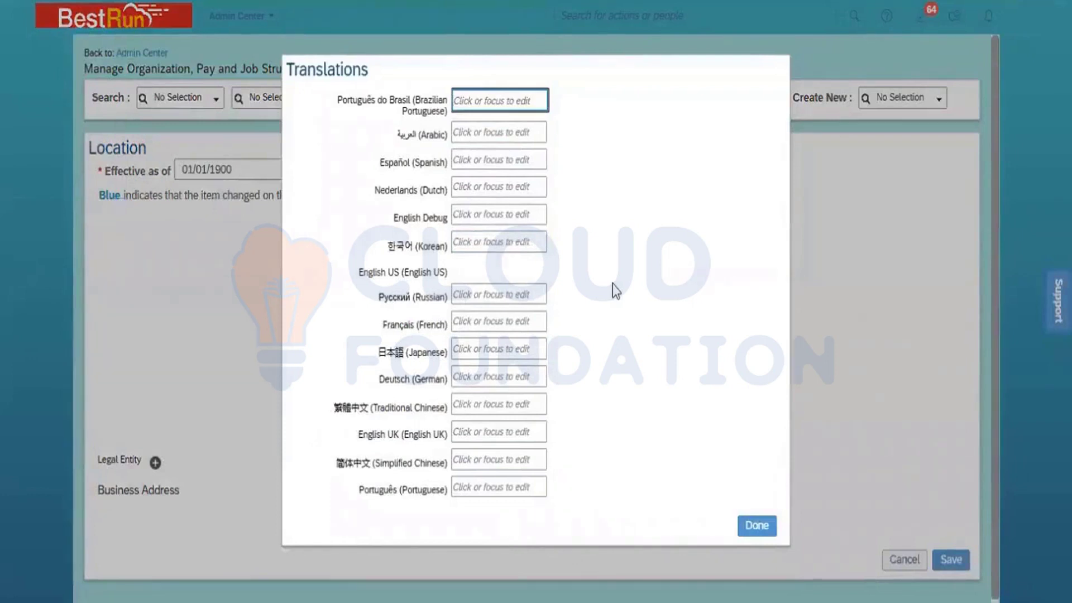
left_click(757, 526)
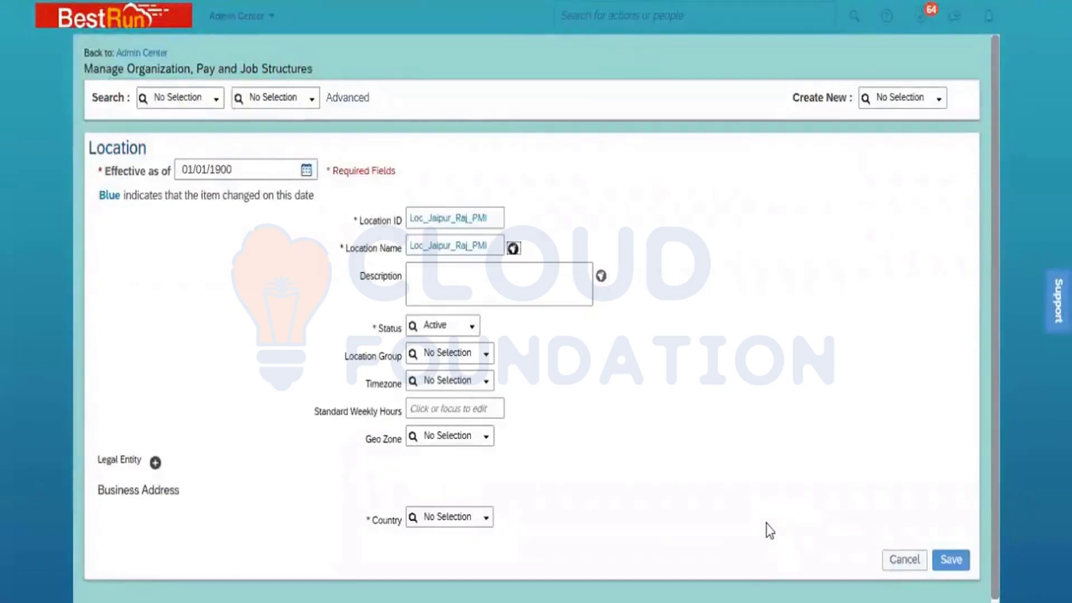
Fill the description with Loc_Jaipur_Raj_PMI and set the timezone to Asia/Dili (GMT+09:00)
left_click(437, 278)
key("ctrl+v")
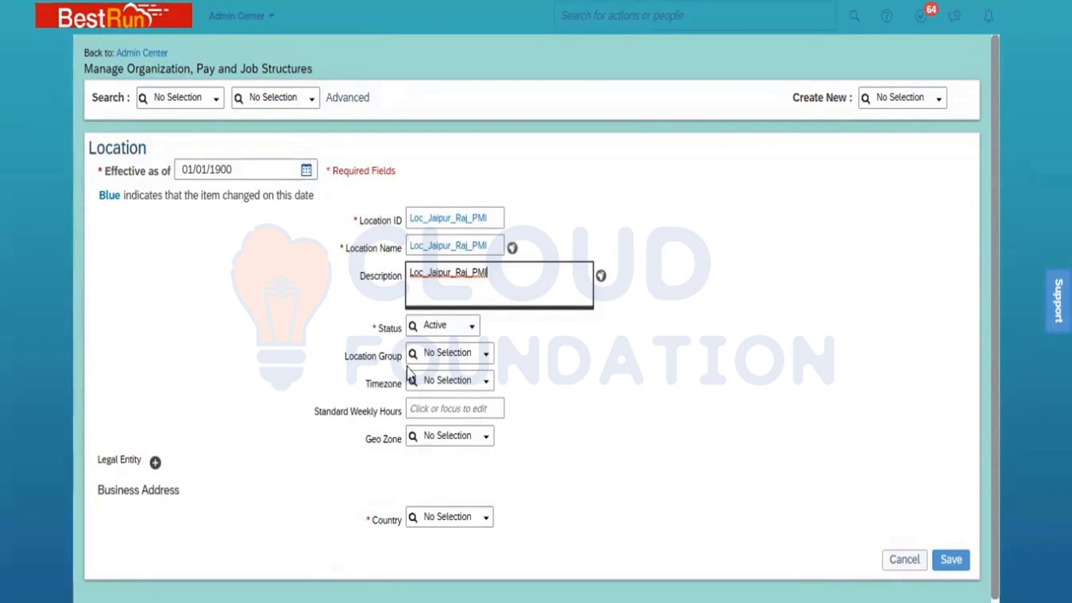
left_click(438, 356)
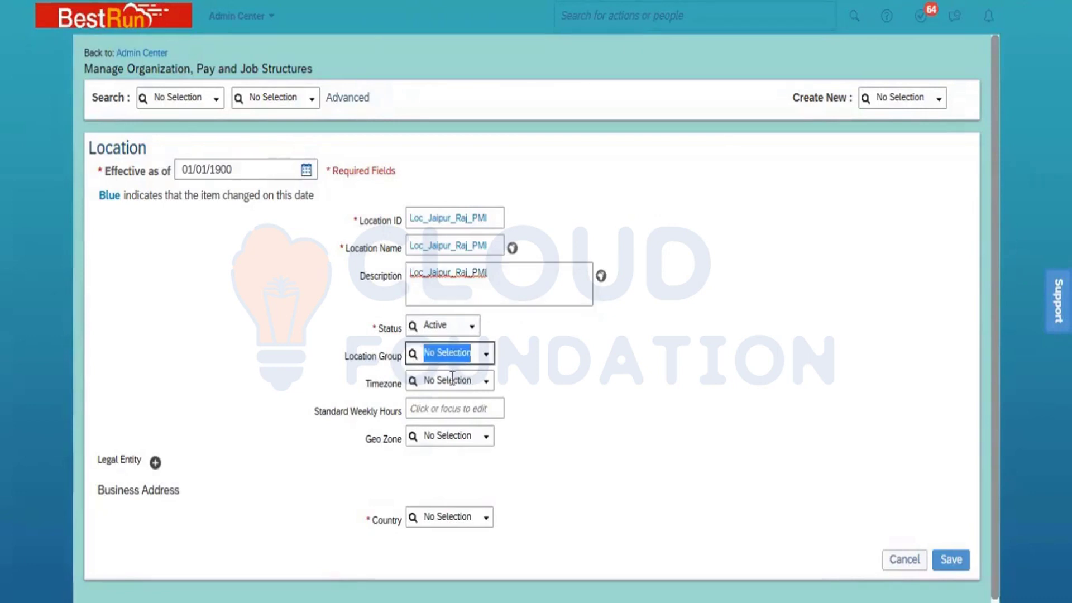
left_click(452, 379)
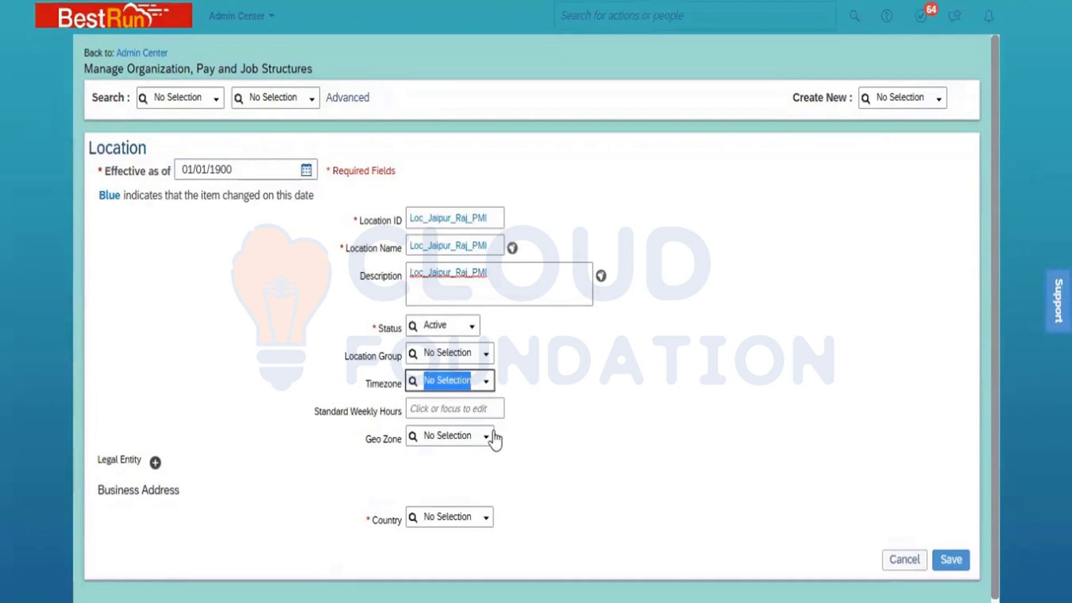
type("dili")
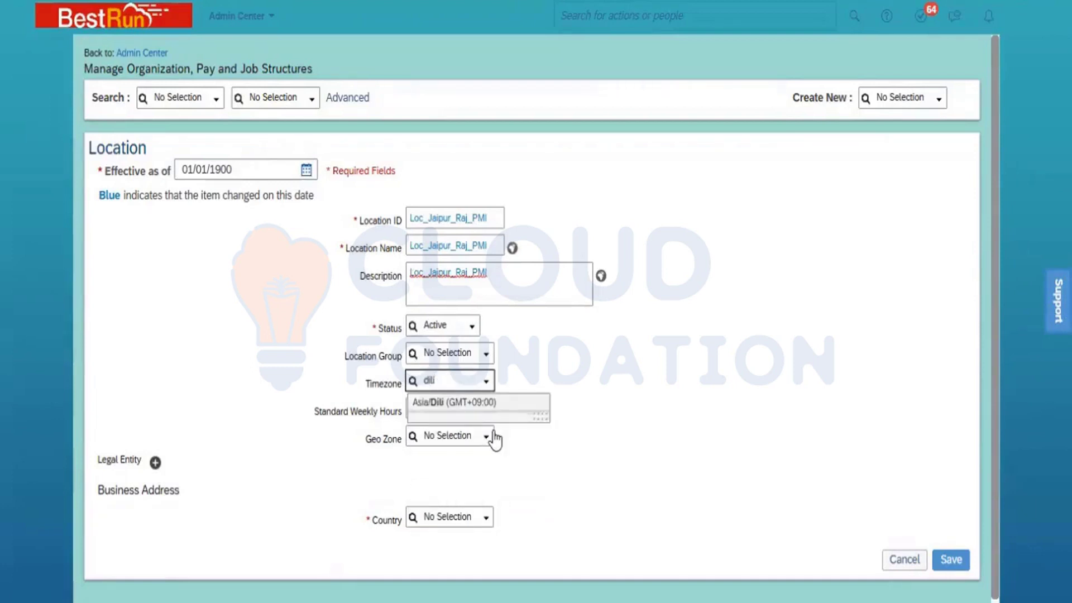
left_click(481, 402)
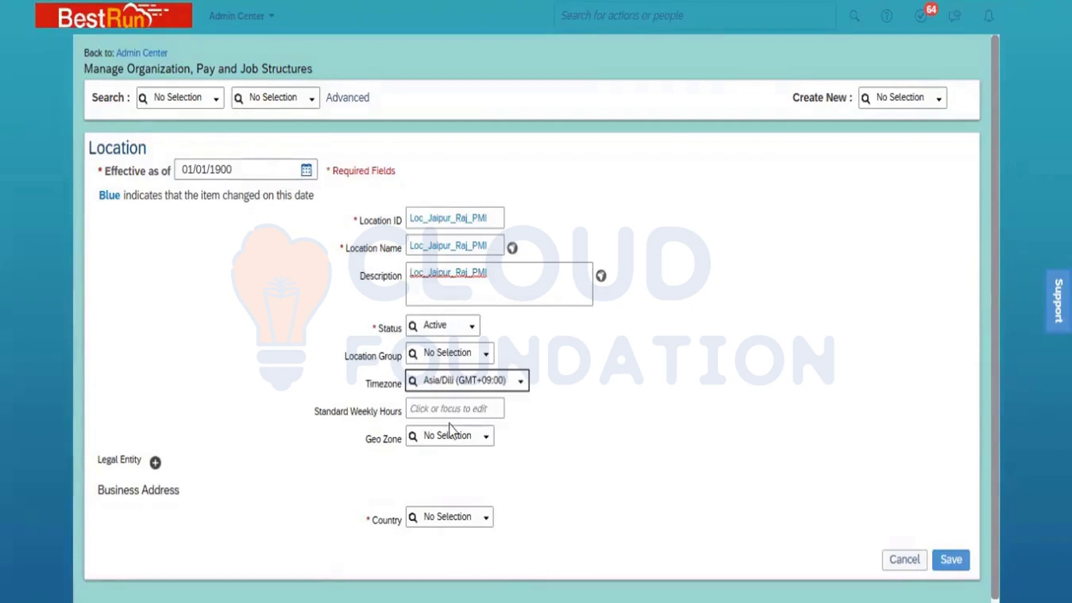
Set the standard weekly hours to 40 and add Power Mech Infra Pvt Ltd (PowerMech_Infra01) as the location's legal entity
left_click(450, 409)
type("40")
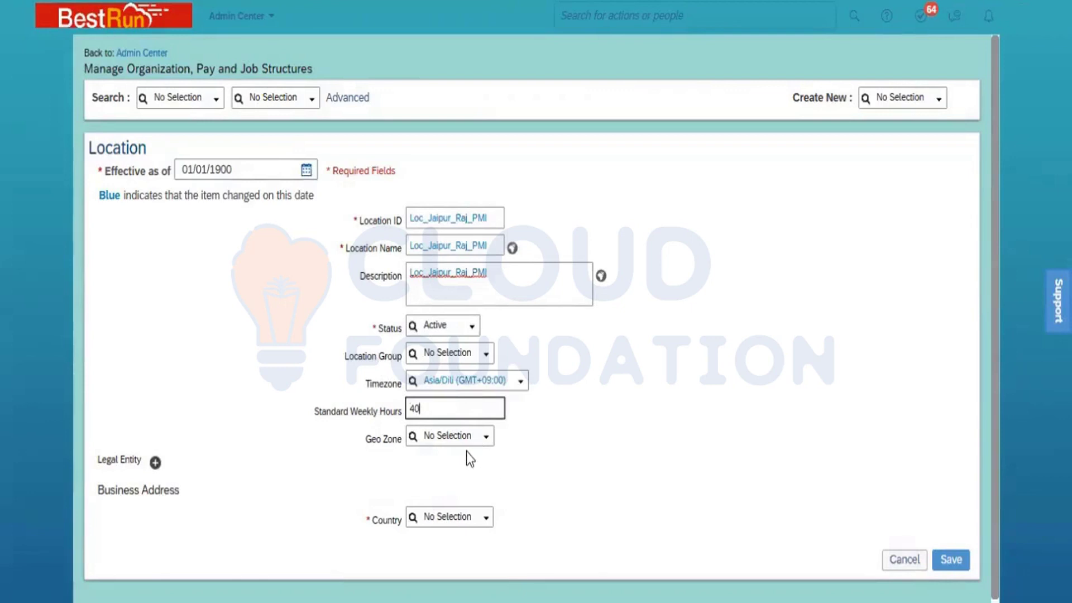
left_click(156, 461)
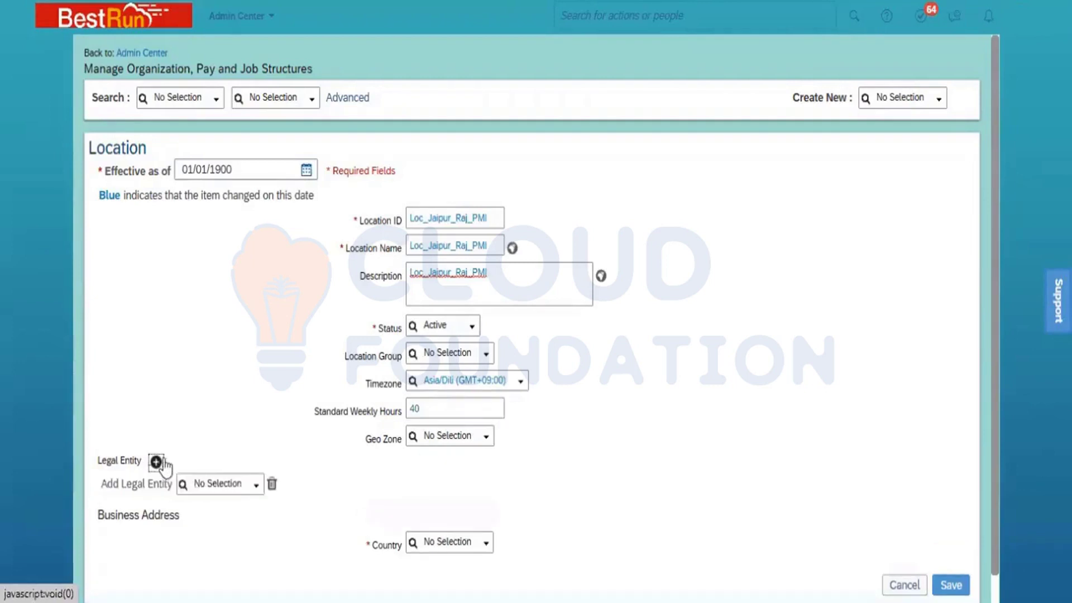
left_click(209, 484)
type("power")
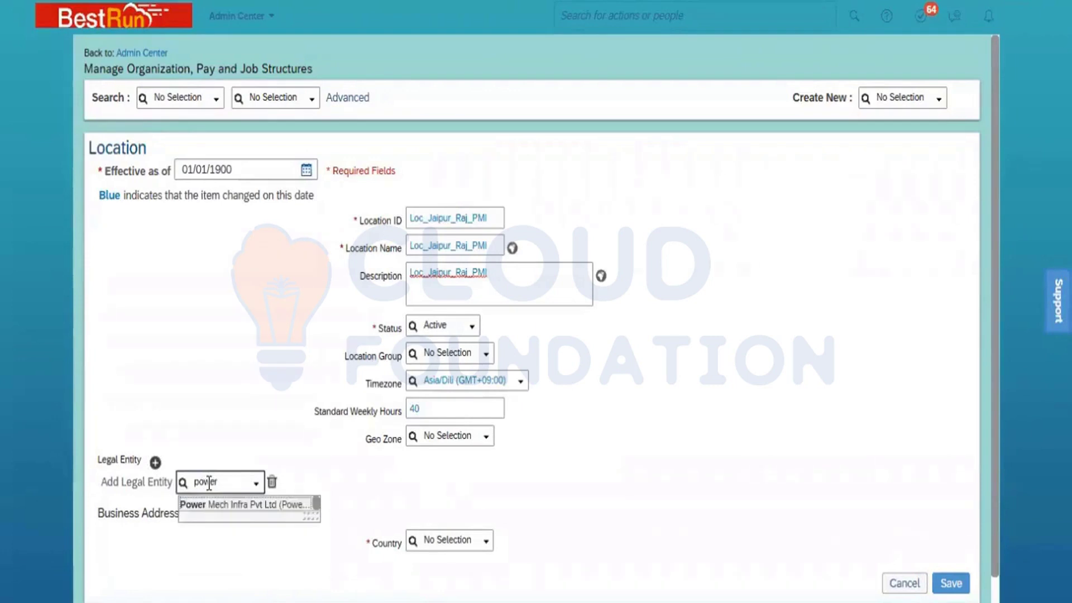
left_click(244, 516)
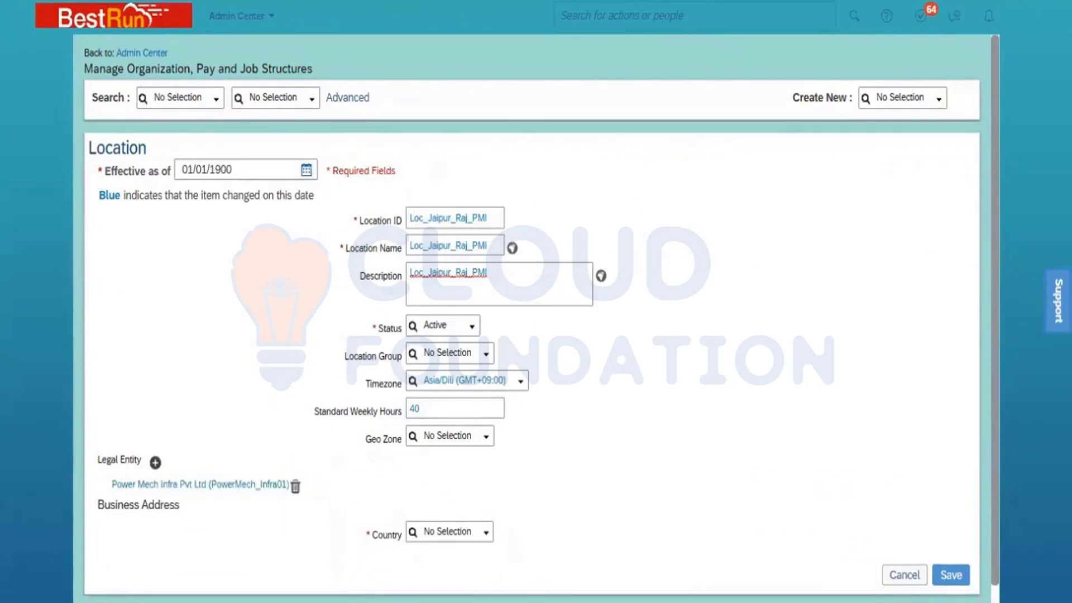
Set the business address country to India and save the new location
scroll(536, 318, "down", 1)
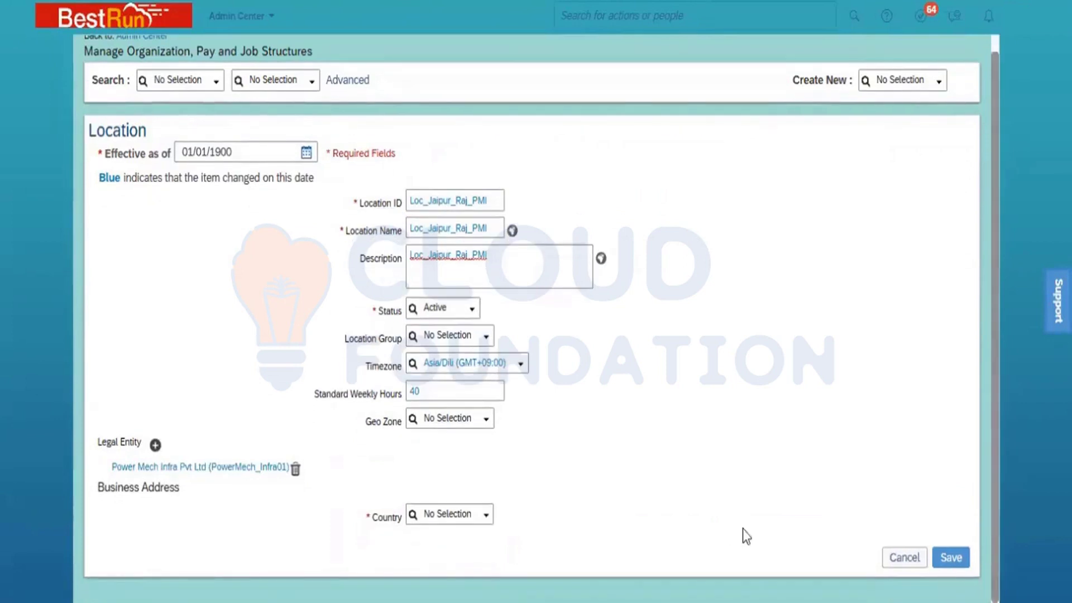
left_click(441, 514)
type("India")
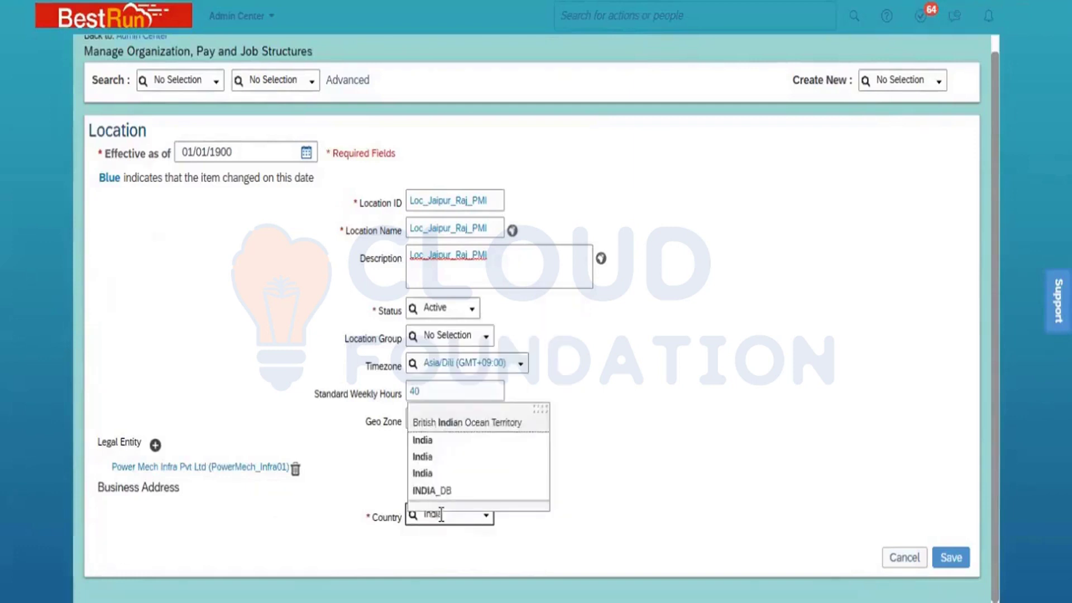
left_click(443, 441)
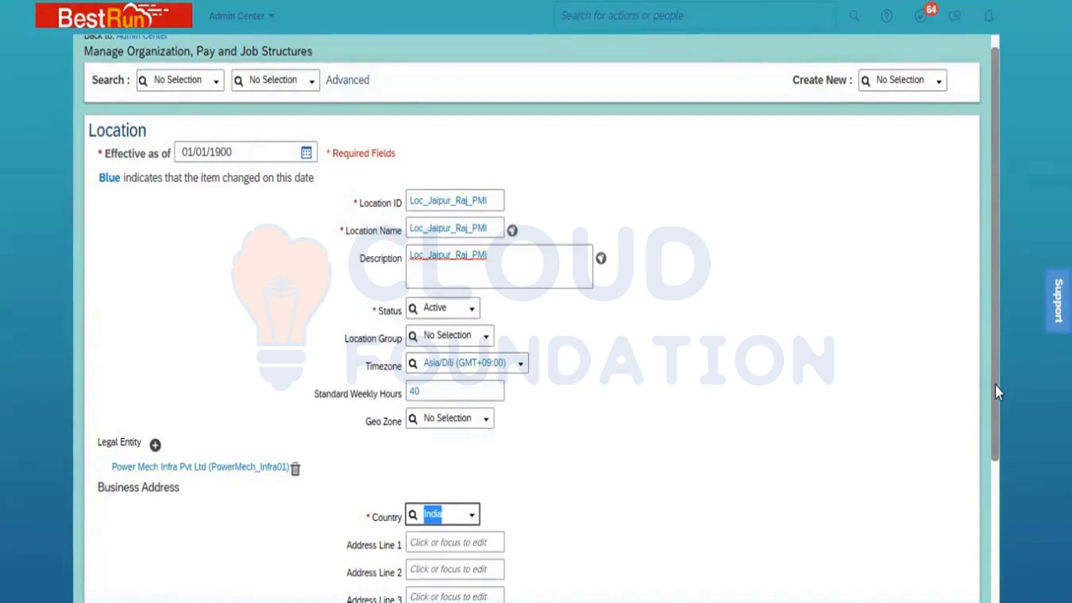
left_click_drag(995, 384, 1033, 566)
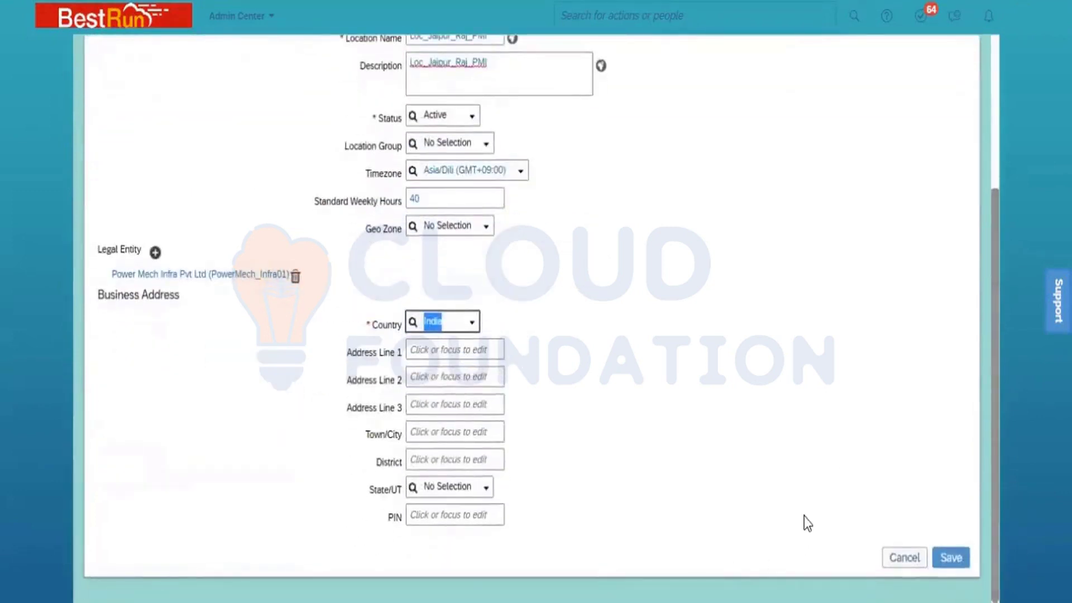
left_click(963, 560)
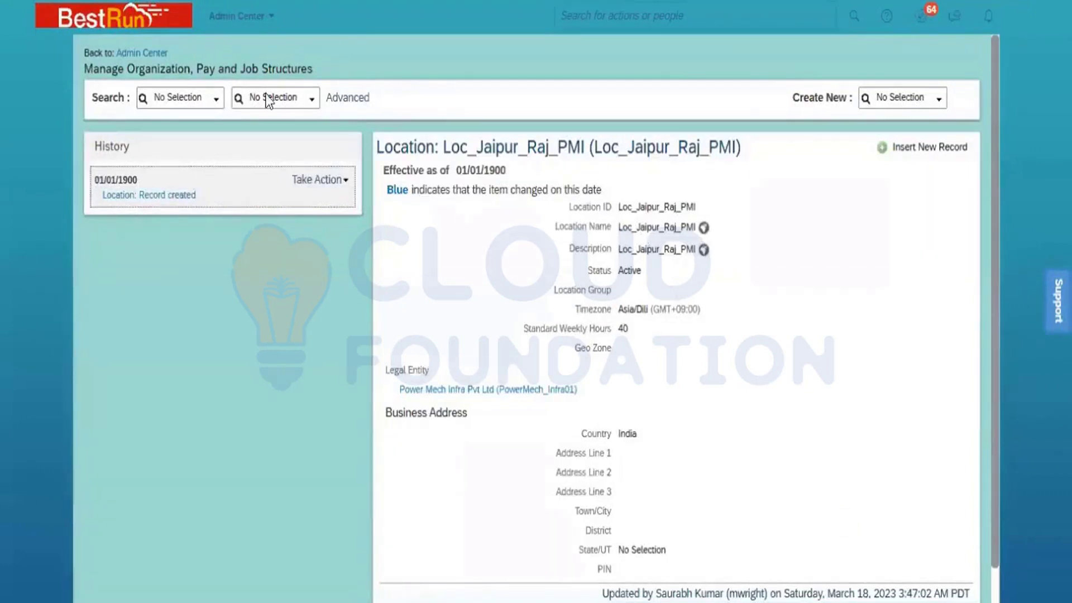
Search the Location records for Loc_Jaipur and open Loc_Jaipur_Raj_PMI to review its saved details
left_click(213, 100)
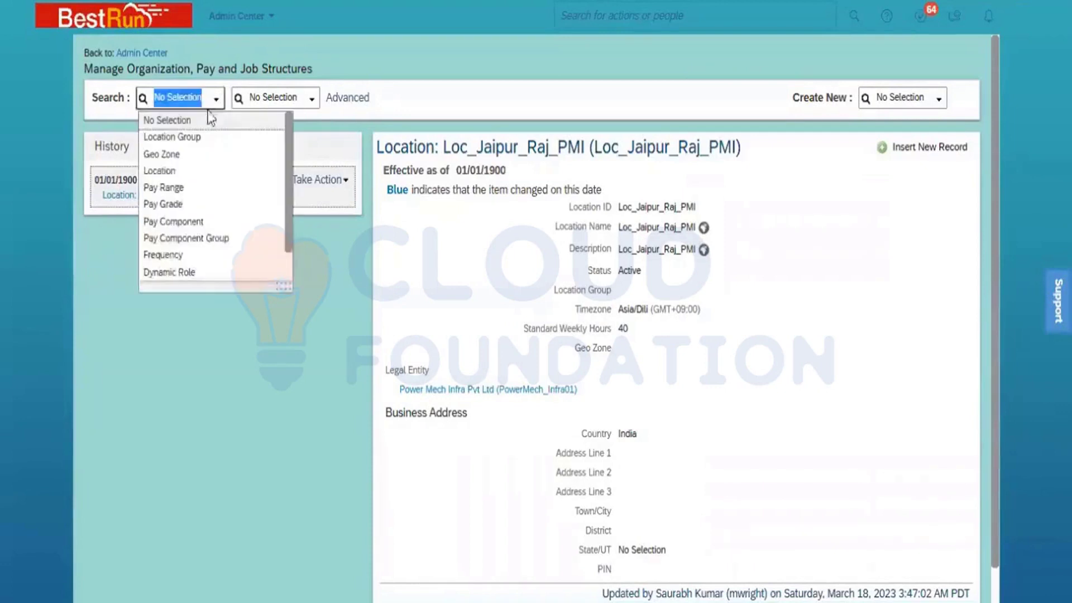
left_click(179, 171)
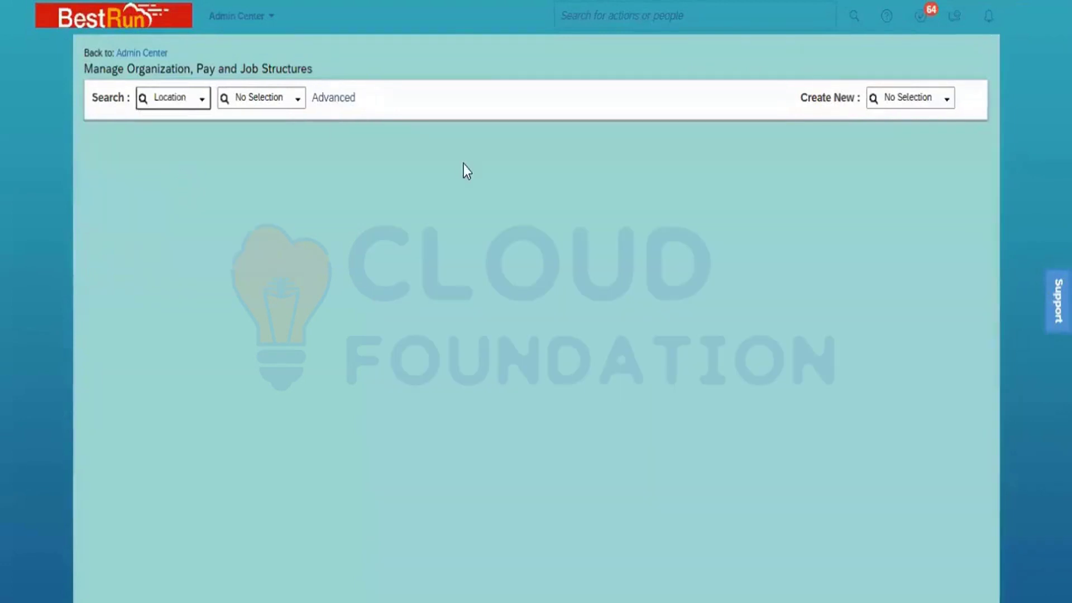
left_click(245, 97)
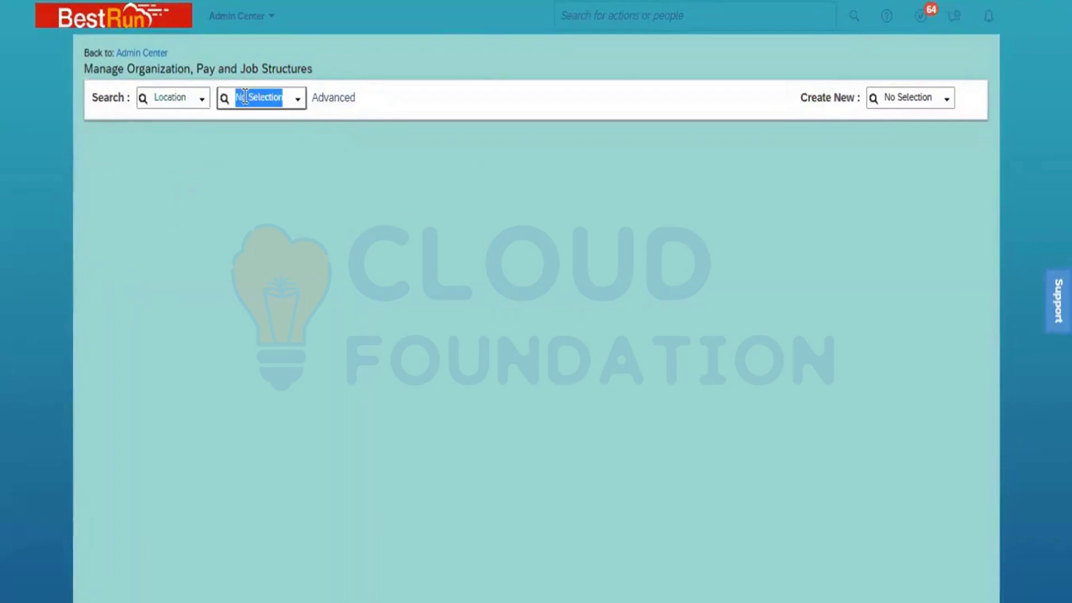
type("Loc")
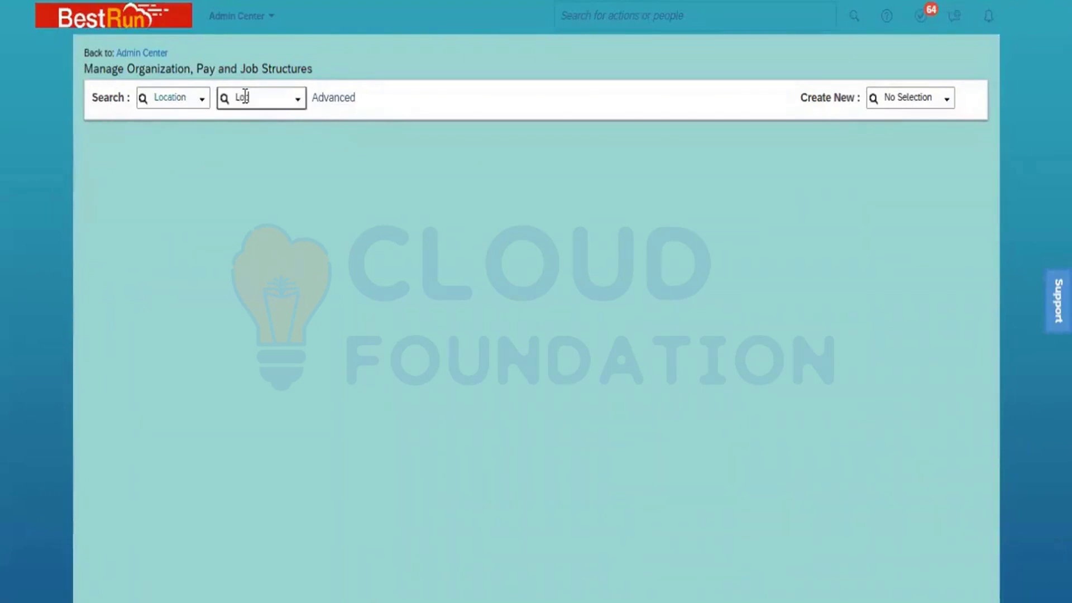
type("_Jaipur")
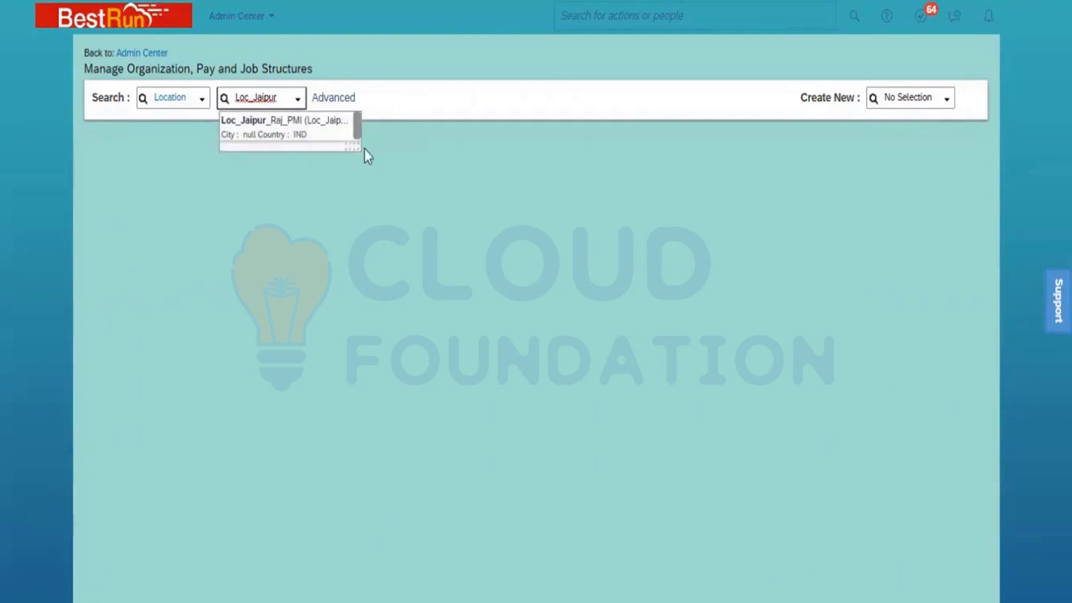
left_click_drag(356, 144, 491, 151)
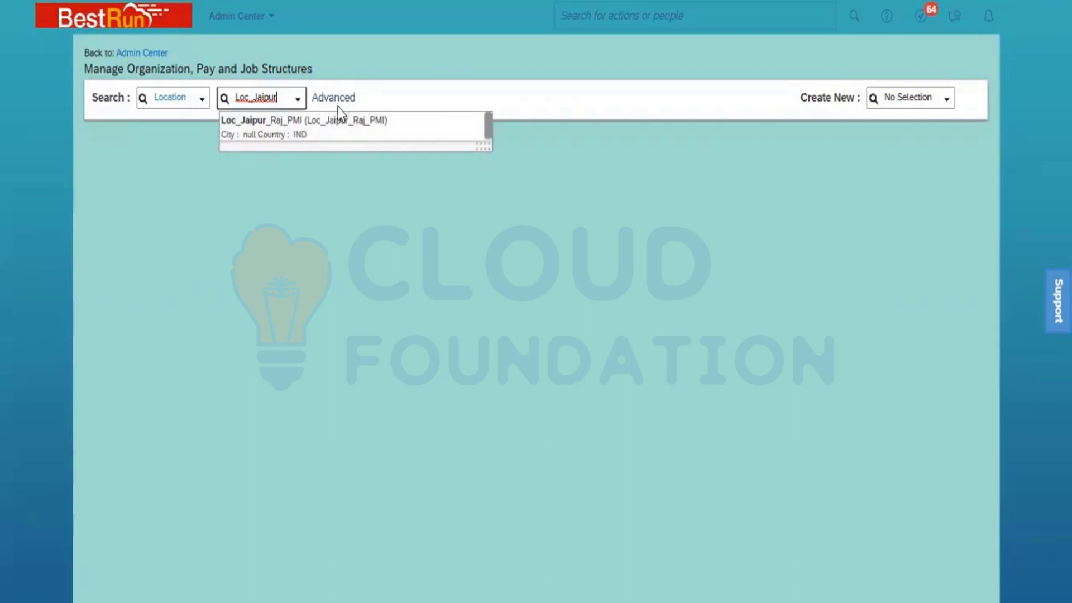
left_click(334, 125)
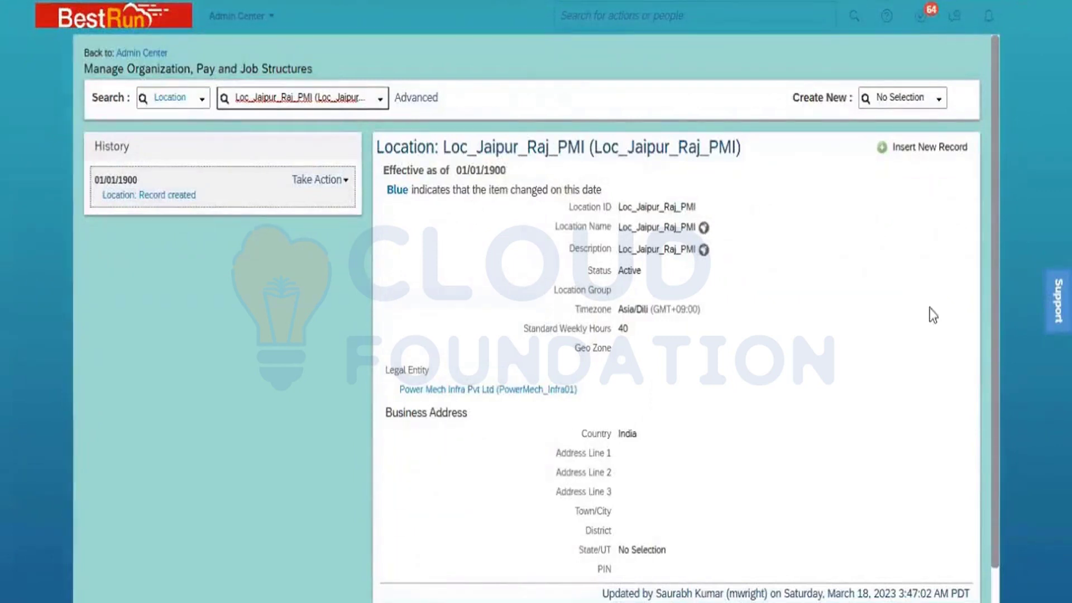
scroll(998, 562, "down", 2)
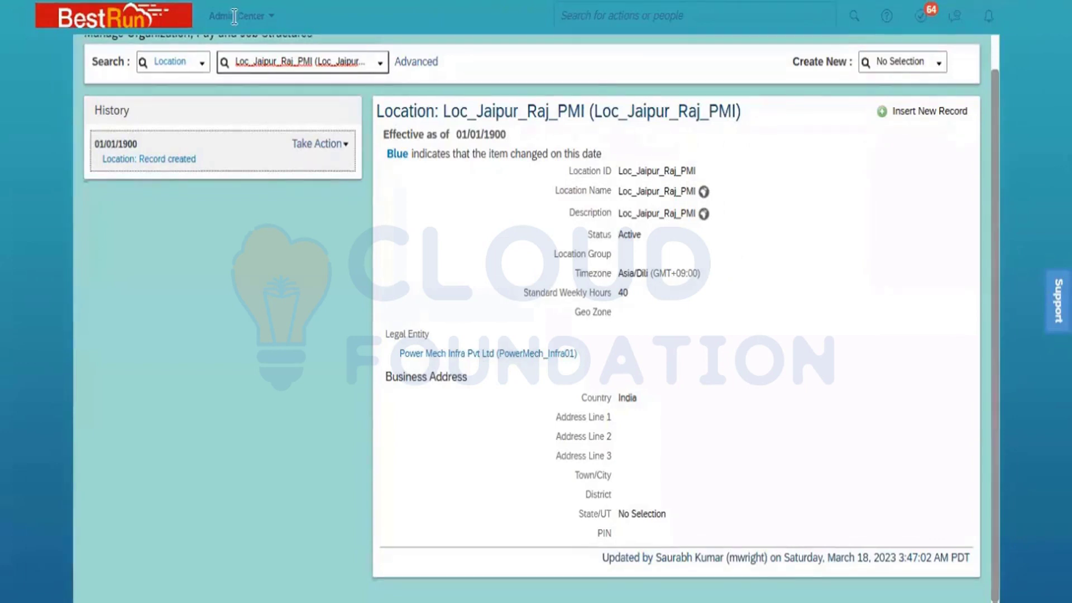
Duplicate the current browser tab and open the Import Foundation Data page in the copy by searching for "import foundation"
right_click(114, 1)
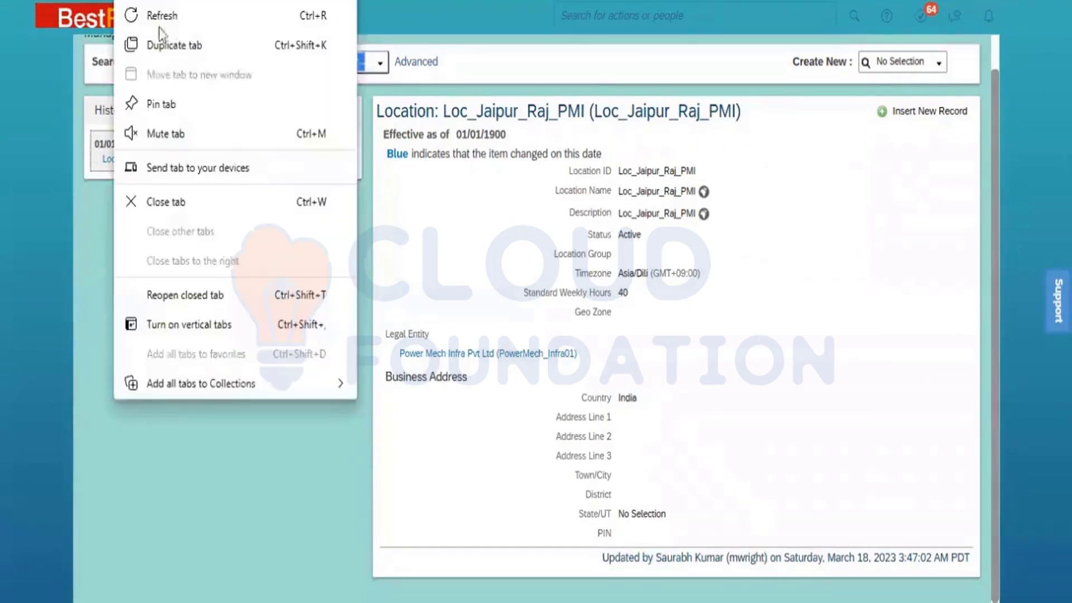
left_click(178, 49)
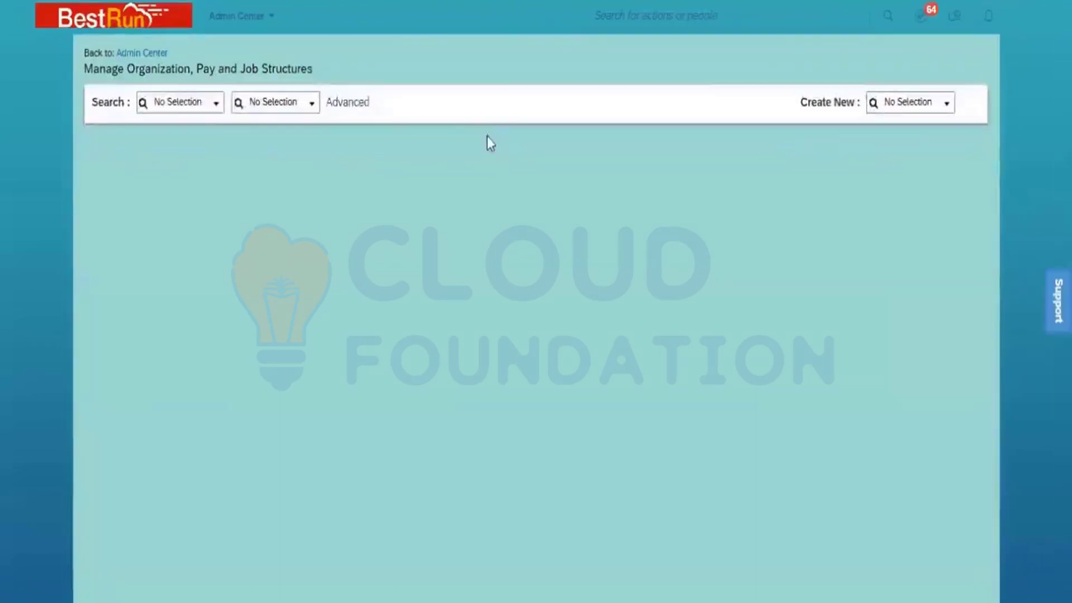
left_click(616, 14)
type("impo")
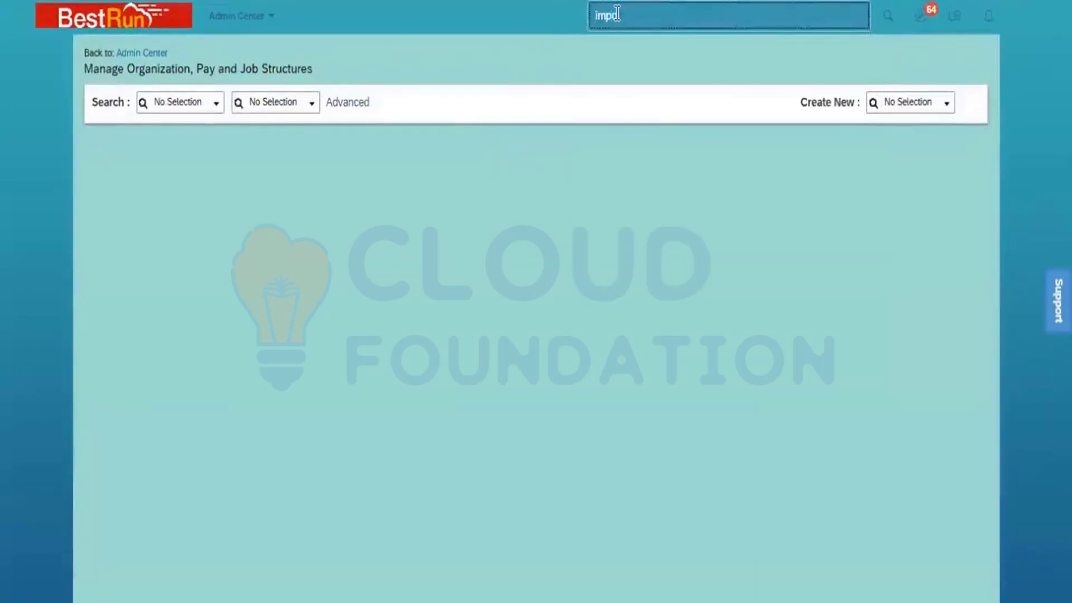
type("rt foundation")
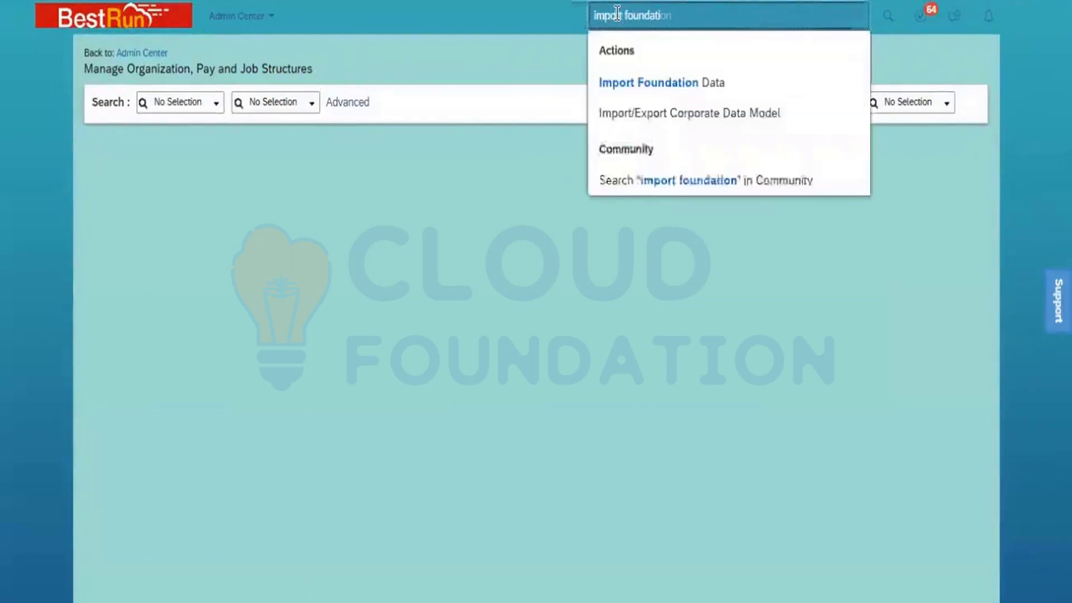
left_click(670, 84)
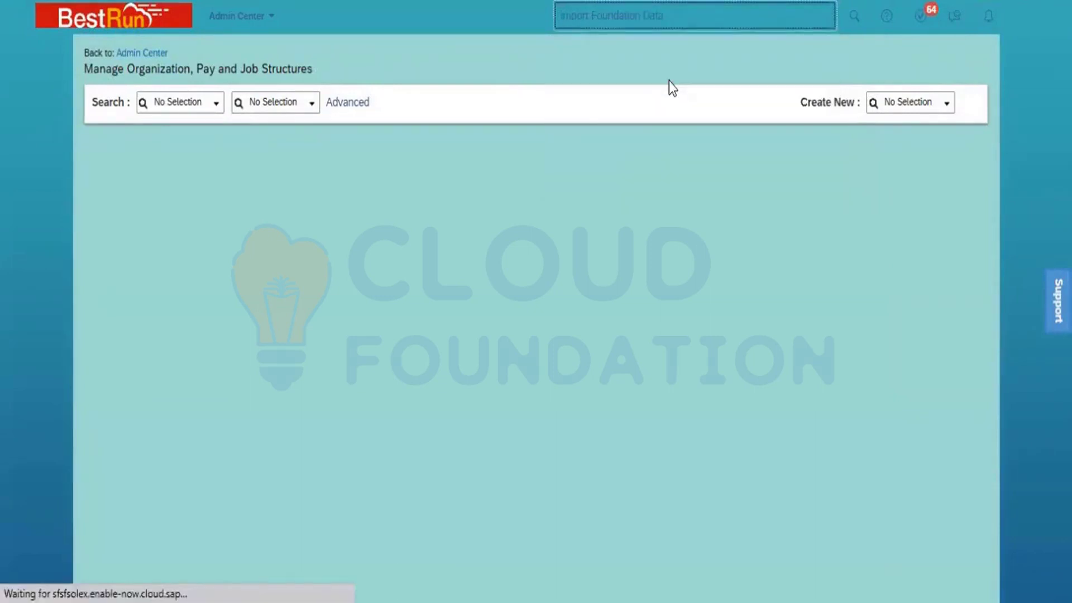